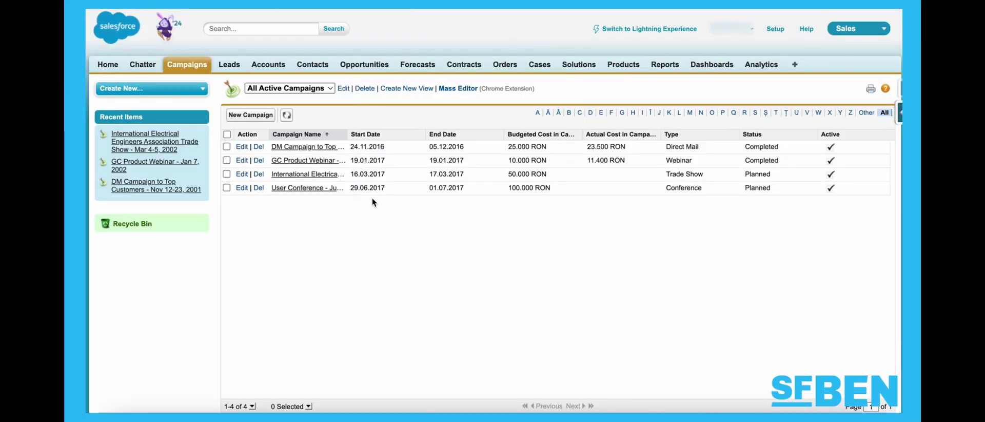
Open the All Active Campaigns list in Mass Editor and add multiple blank campaign rows.
{"action": "left_click", "coordinate": [458, 89]}
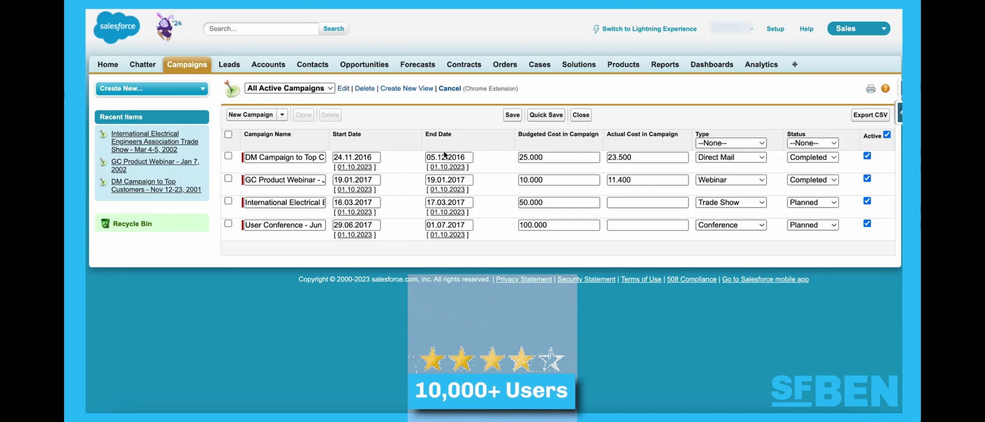
{"action": "left_click", "coordinate": [282, 115]}
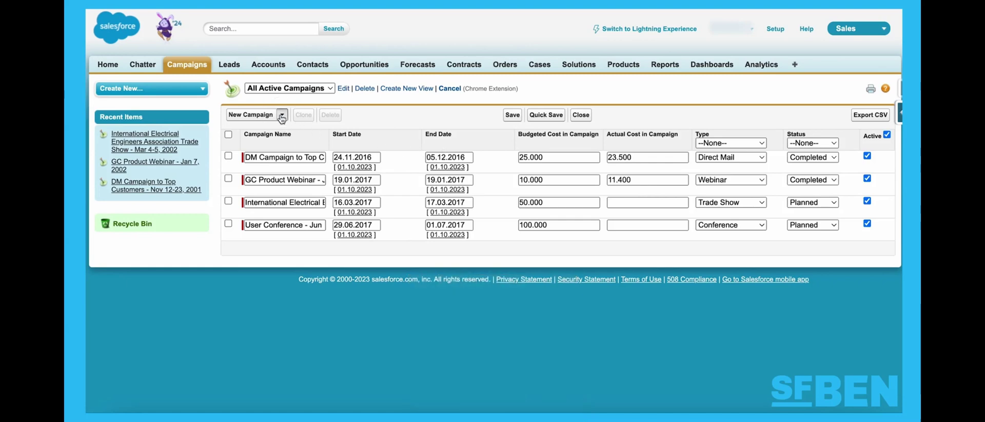
{"action": "left_click", "coordinate": [285, 142]}
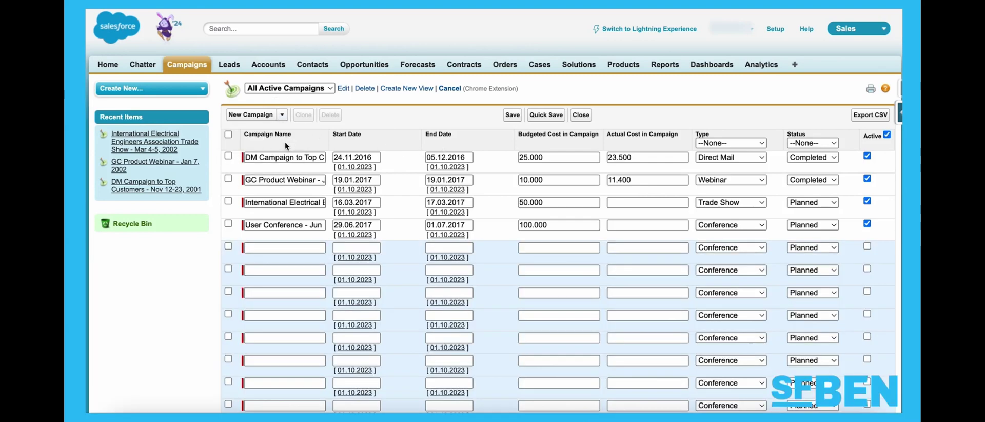
Set the start dates of the User Conference and International Electrical campaigns to 01.10.2023 and select both rows.
{"action": "left_click", "coordinate": [352, 237]}
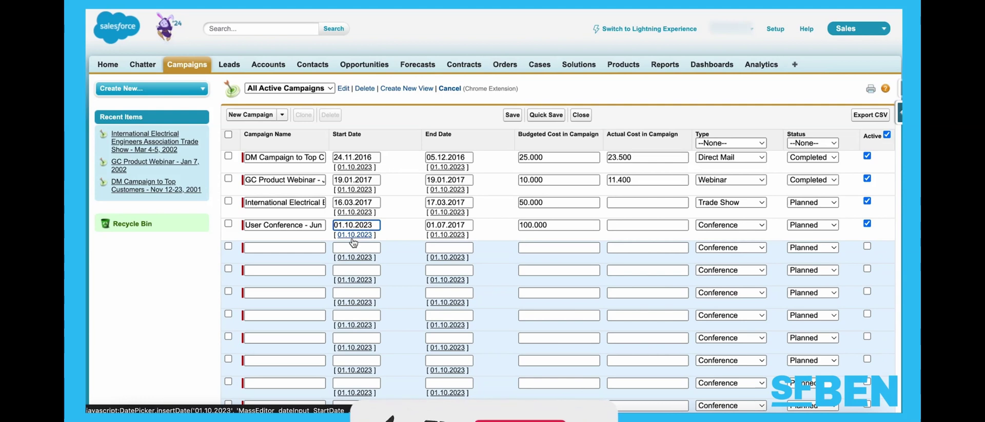
{"action": "left_click", "coordinate": [351, 214]}
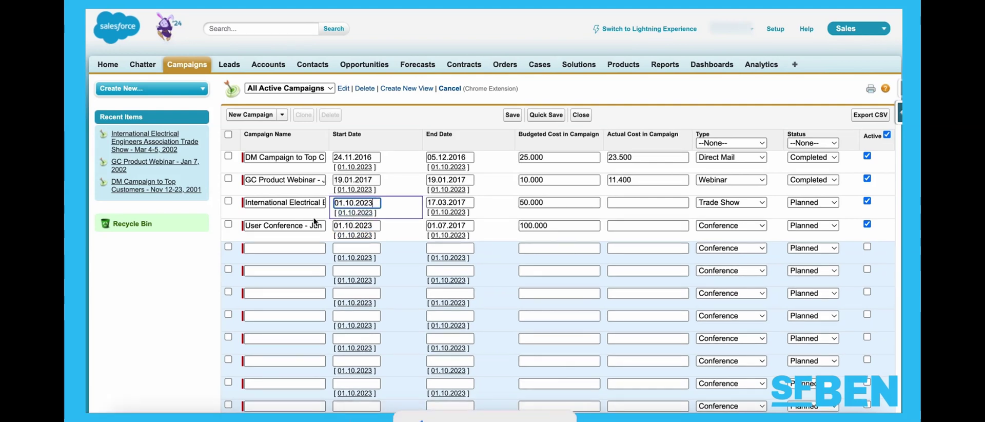
{"action": "left_click", "coordinate": [228, 201]}
{"action": "left_click", "coordinate": [228, 224]}
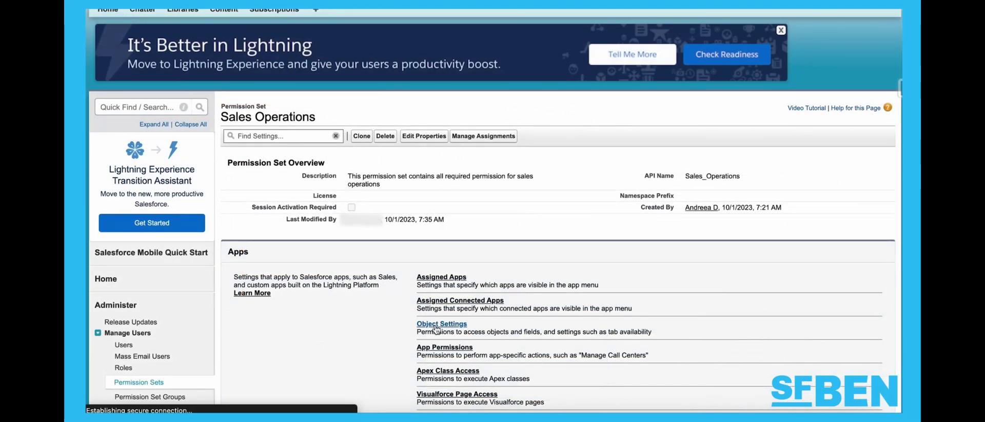
Open the Accounts object settings of the Sales Operations permission set for editing.
{"action": "left_click", "coordinate": [436, 324]}
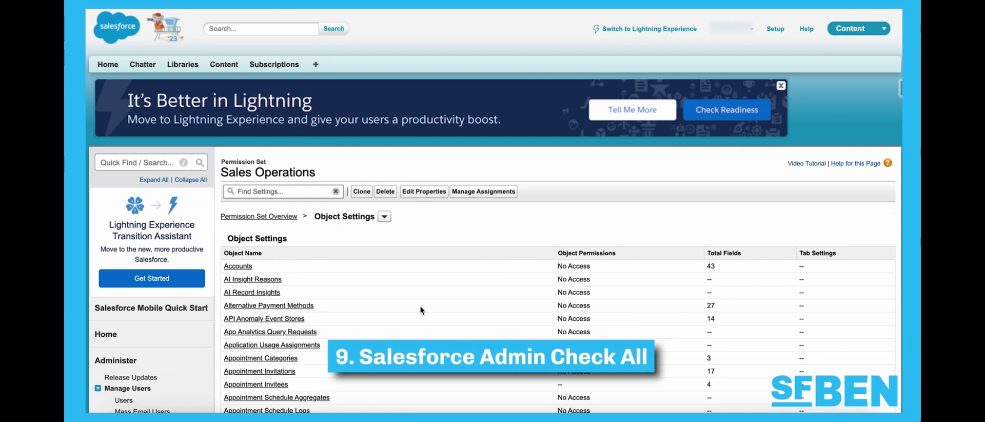
{"action": "left_click", "coordinate": [247, 267]}
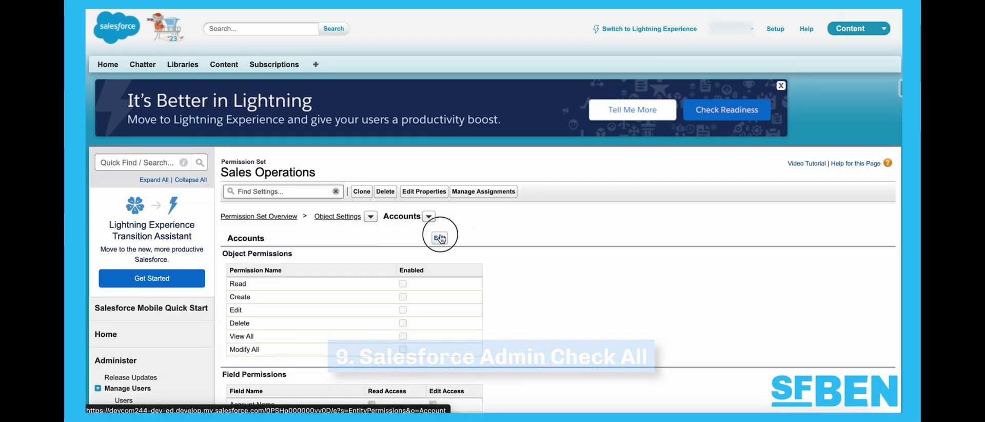
{"action": "left_click", "coordinate": [440, 238]}
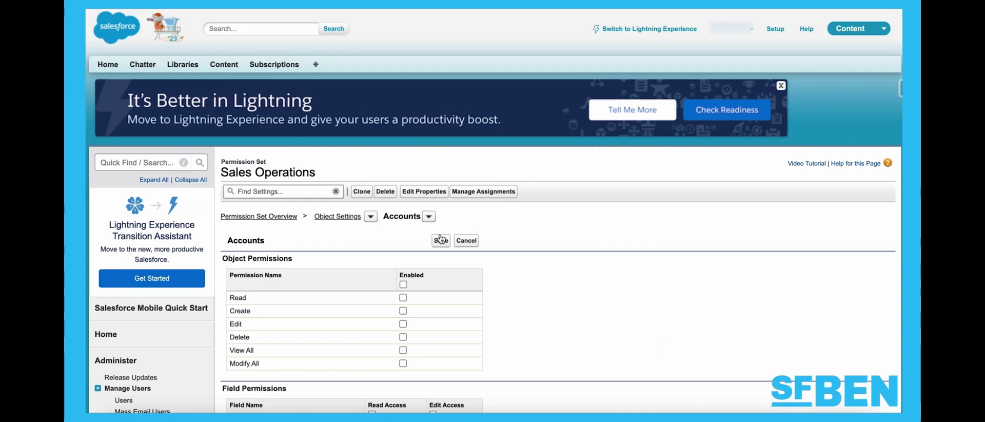
Enable all object permissions for Accounts at once and clear them again.
{"action": "left_click", "coordinate": [403, 284]}
{"action": "left_click", "coordinate": [403, 284]}
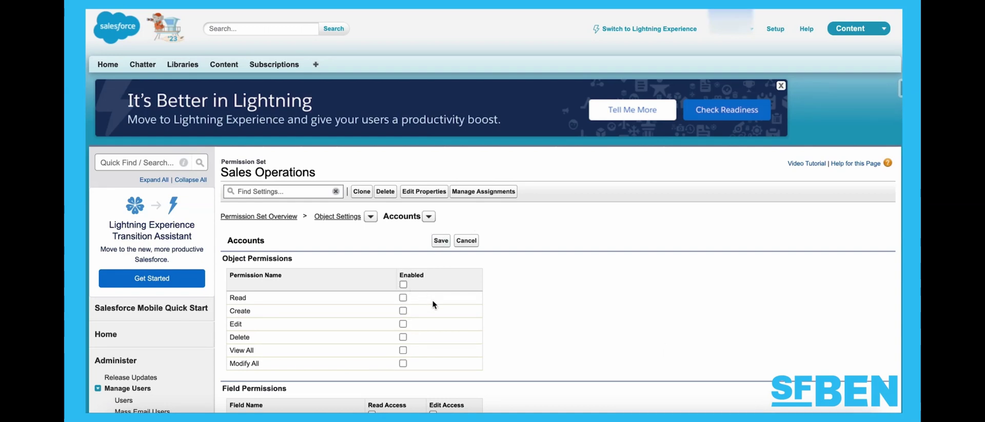
Grant edit access to the Account Site and Account Source fields in the Accounts field permissions.
{"action": "scroll", "coordinate": [436, 306], "scroll_direction": "down", "scroll_amount": 3}
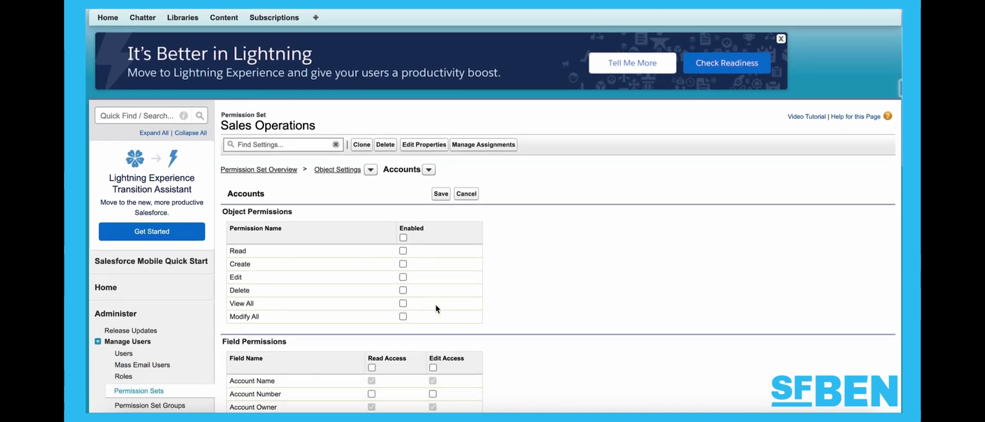
{"action": "scroll", "coordinate": [435, 306], "scroll_direction": "down", "scroll_amount": 3}
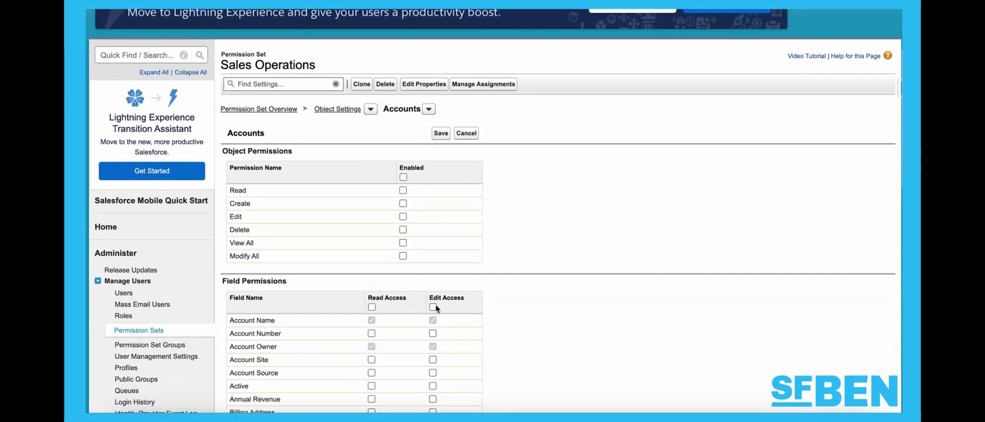
{"action": "scroll", "coordinate": [435, 306], "scroll_direction": "down", "scroll_amount": 2}
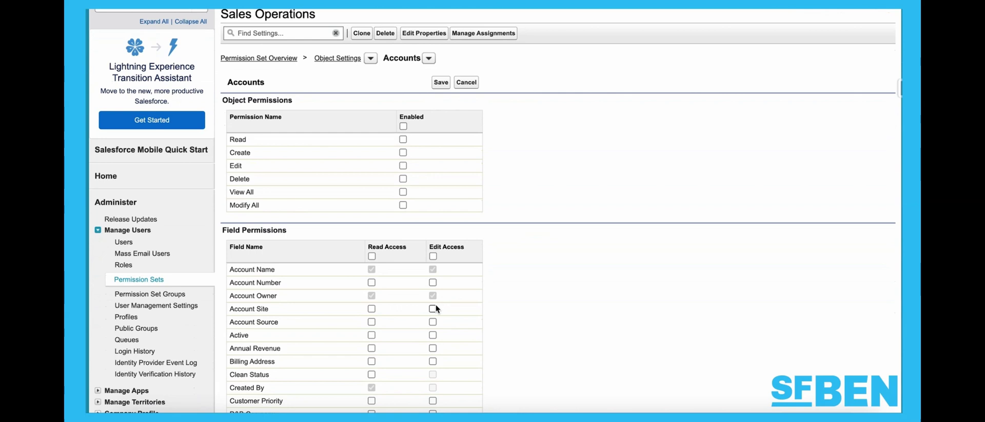
{"action": "scroll", "coordinate": [436, 308], "scroll_direction": "down", "scroll_amount": 1}
{"action": "left_click", "coordinate": [433, 292]}
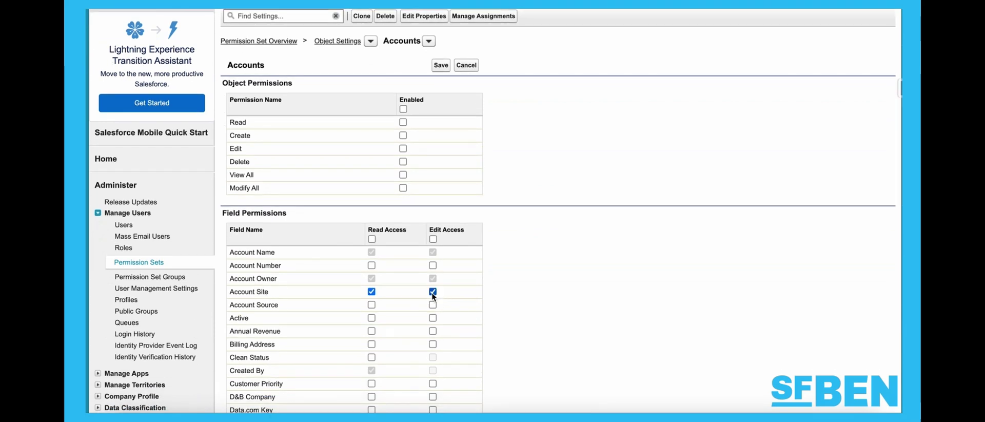
{"action": "left_click", "coordinate": [433, 304]}
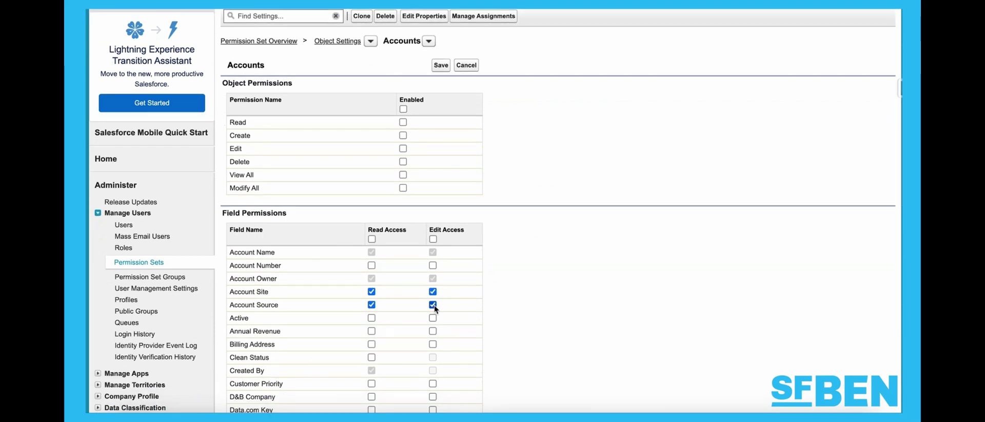
Switch Edit Access and Read Access on and off for all Accounts fields using the check-all option.
{"action": "left_click", "coordinate": [433, 239]}
{"action": "left_click", "coordinate": [433, 239]}
{"action": "left_click", "coordinate": [371, 239]}
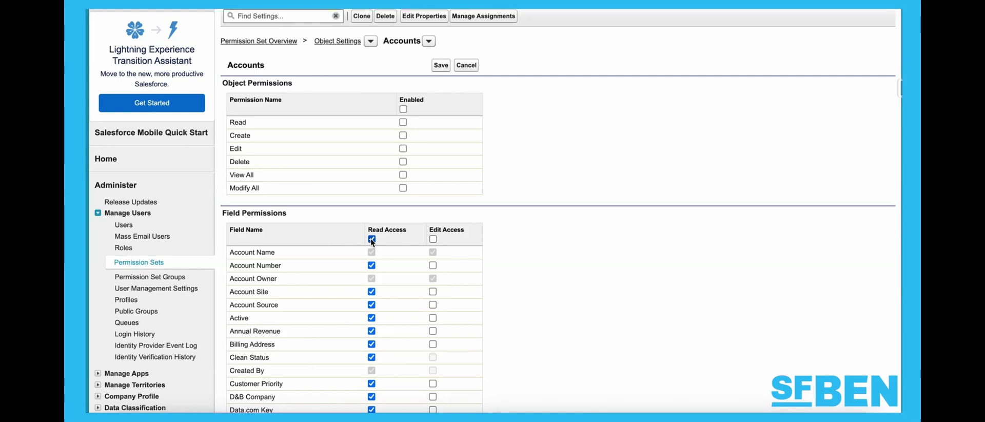
{"action": "left_click", "coordinate": [372, 239]}
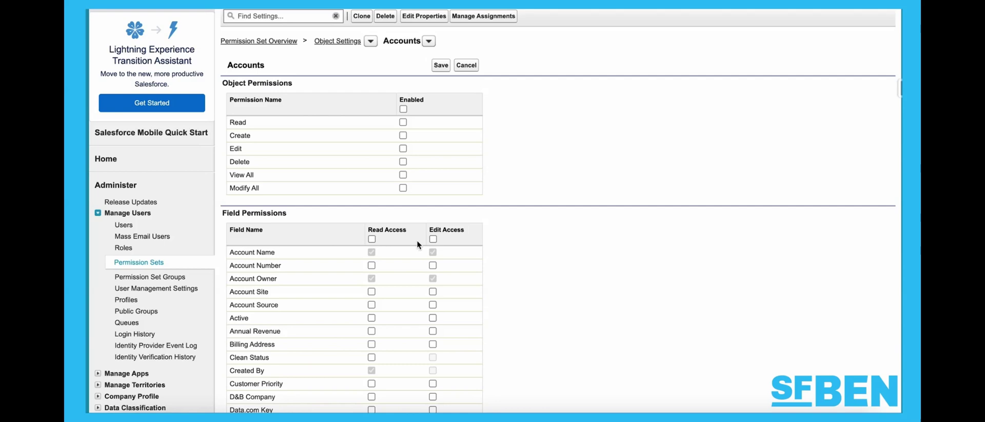
Switch all Accounts object permissions, from Read to Modify All, on and off twice.
{"action": "scroll", "coordinate": [417, 242], "scroll_direction": "up", "scroll_amount": 2}
{"action": "left_click", "coordinate": [403, 194]}
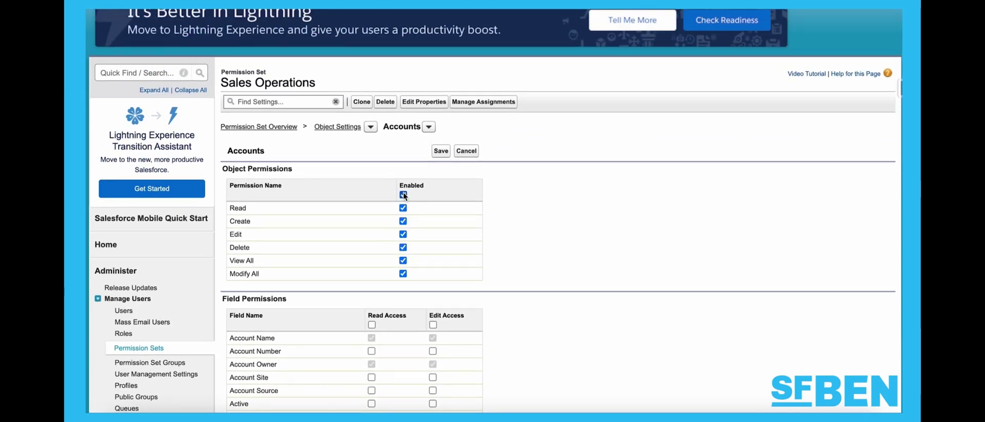
{"action": "left_click", "coordinate": [403, 194]}
{"action": "left_click", "coordinate": [403, 195]}
{"action": "left_click", "coordinate": [403, 195]}
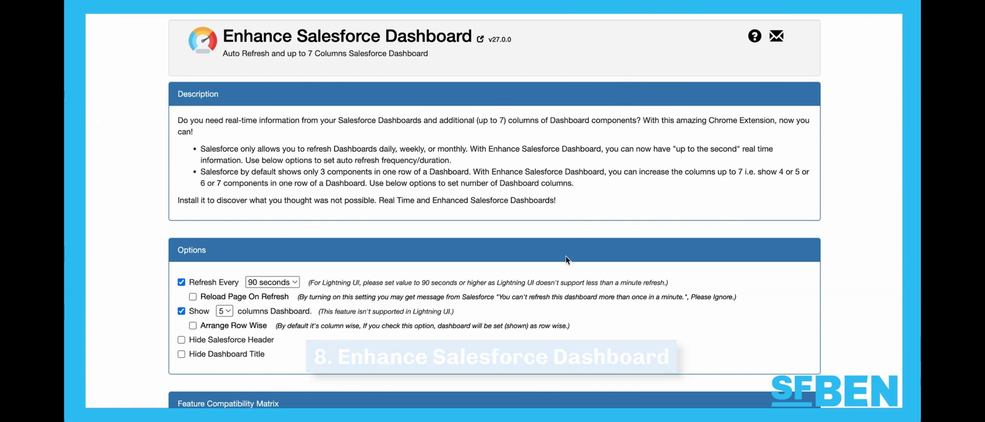
Examine the refresh intervals and display options of Enhance Salesforce Dashboard, and the components on the Sales Engagement dashboard.
{"action": "scroll", "coordinate": [566, 256], "scroll_direction": "down", "scroll_amount": 1}
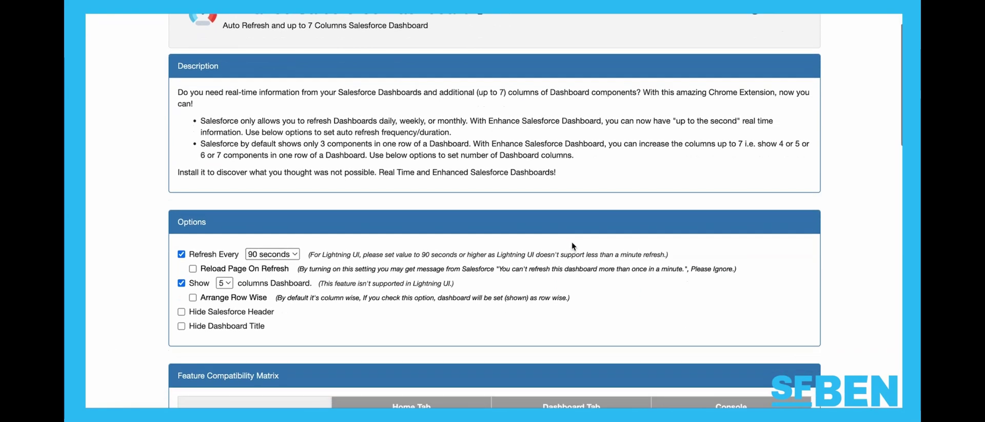
{"action": "scroll", "coordinate": [573, 240], "scroll_direction": "down", "scroll_amount": 1}
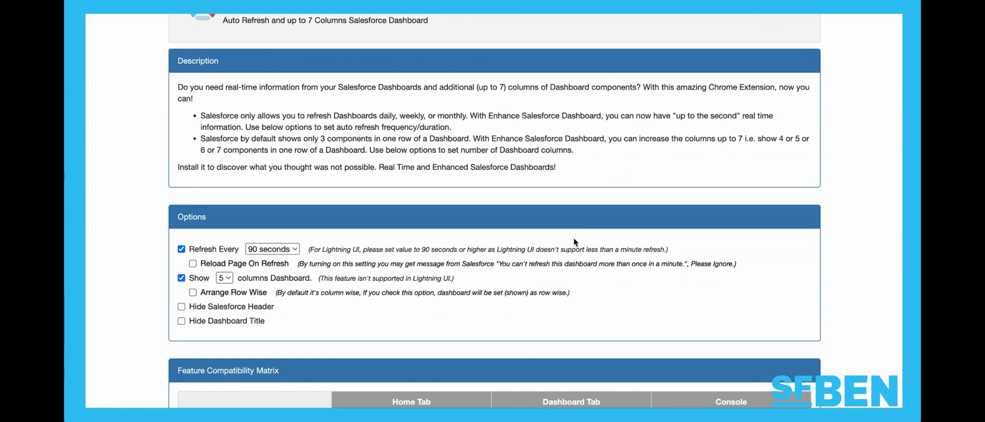
{"action": "left_click", "coordinate": [286, 245]}
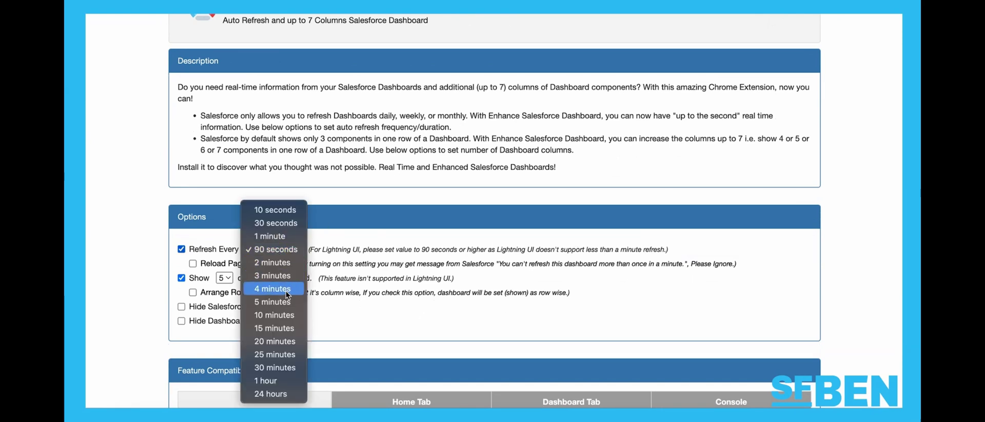
{"action": "left_click", "coordinate": [356, 301]}
{"action": "scroll", "coordinate": [356, 303], "scroll_direction": "down", "scroll_amount": 1}
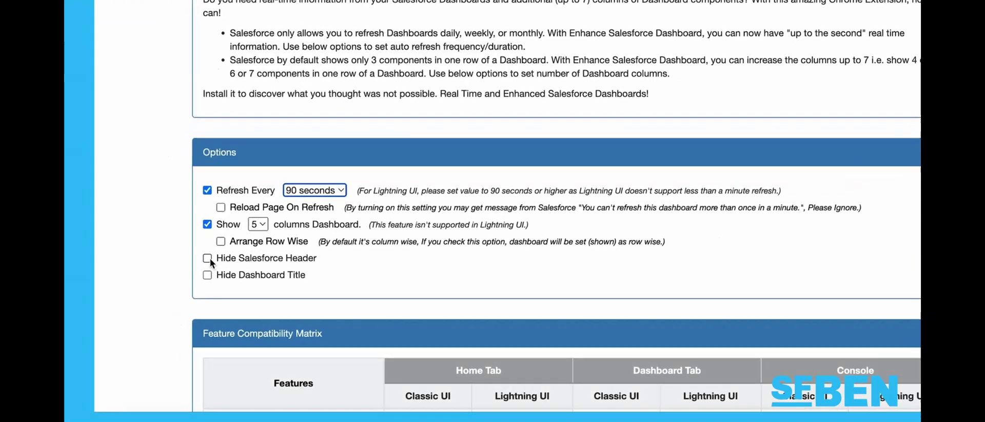
{"action": "left_click", "coordinate": [181, 277]}
{"action": "left_click", "coordinate": [267, 237]}
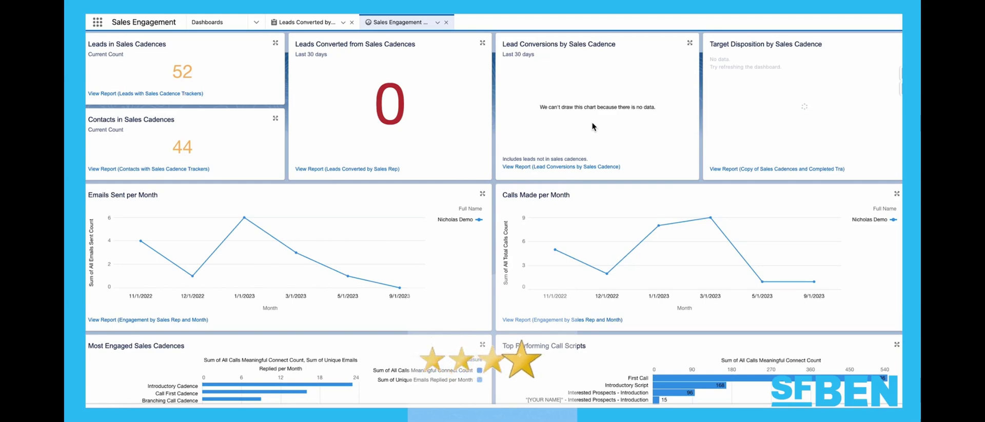
{"action": "scroll", "coordinate": [592, 123], "scroll_direction": "down", "scroll_amount": 1}
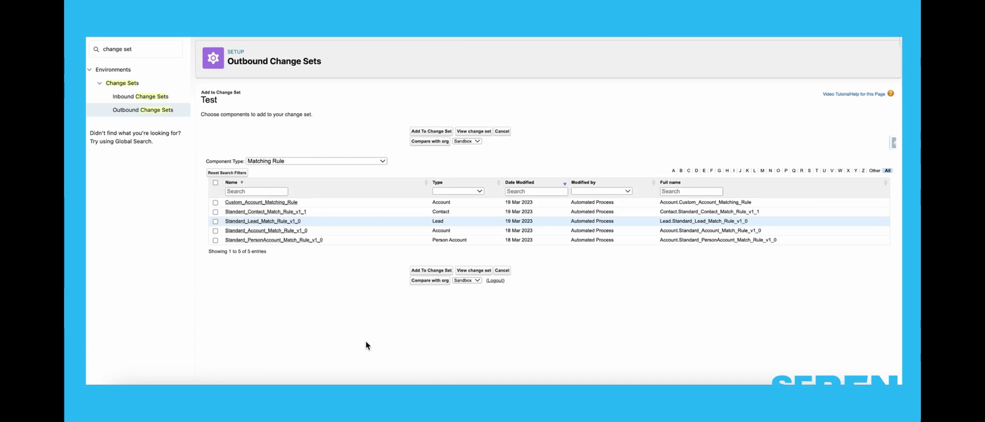
Sort the matching rules in the Test change set by Date Modified, oldest first, and check the Type filter.
{"action": "left_click", "coordinate": [376, 319]}
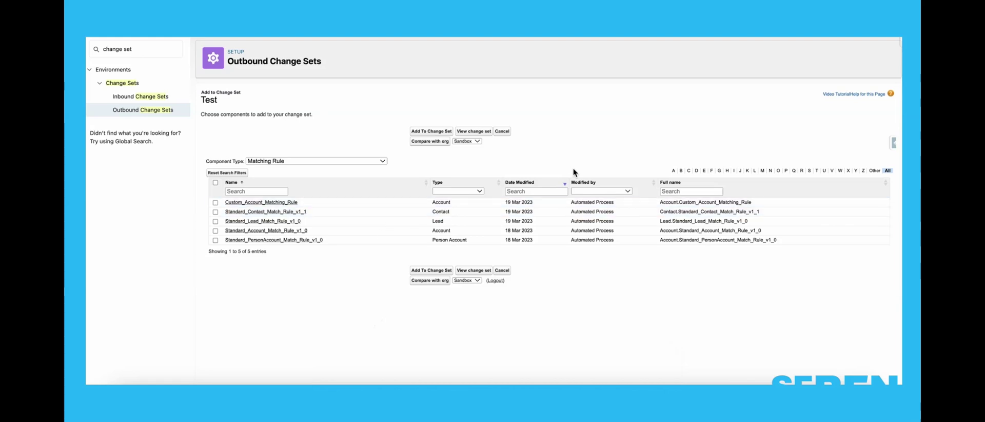
{"action": "left_click", "coordinate": [564, 183]}
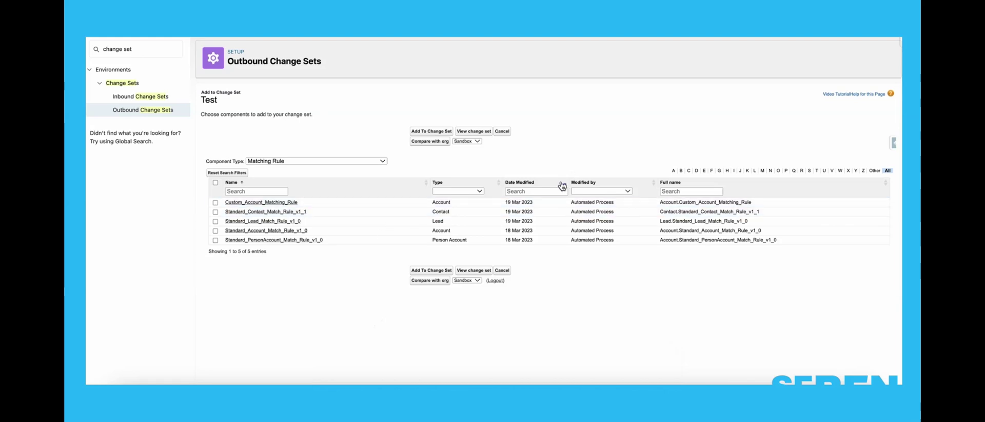
{"action": "left_click", "coordinate": [473, 192]}
{"action": "left_click", "coordinate": [481, 163]}
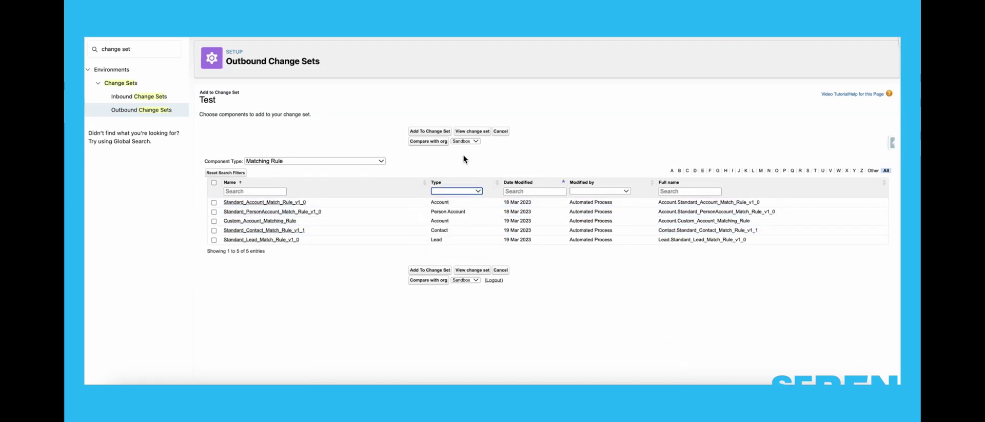
Check which org types are available for comparison with the change set components.
{"action": "left_click", "coordinate": [464, 141]}
{"action": "left_click", "coordinate": [462, 147]}
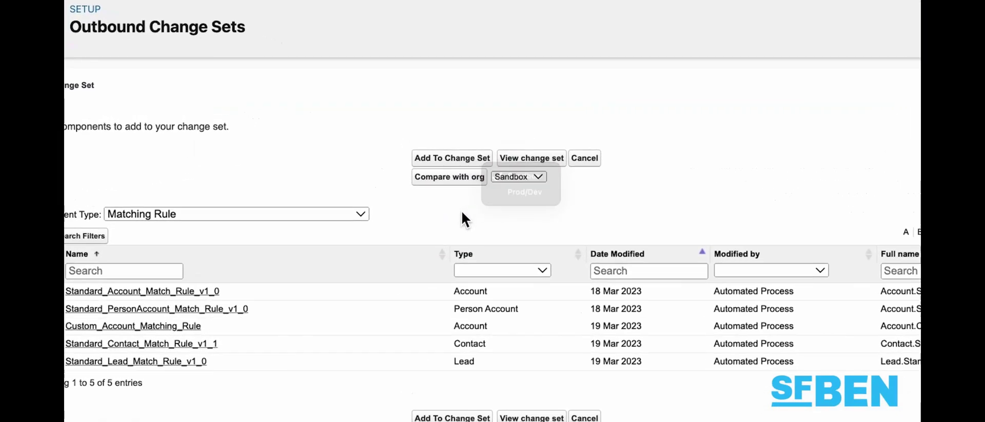
{"action": "left_click", "coordinate": [482, 220]}
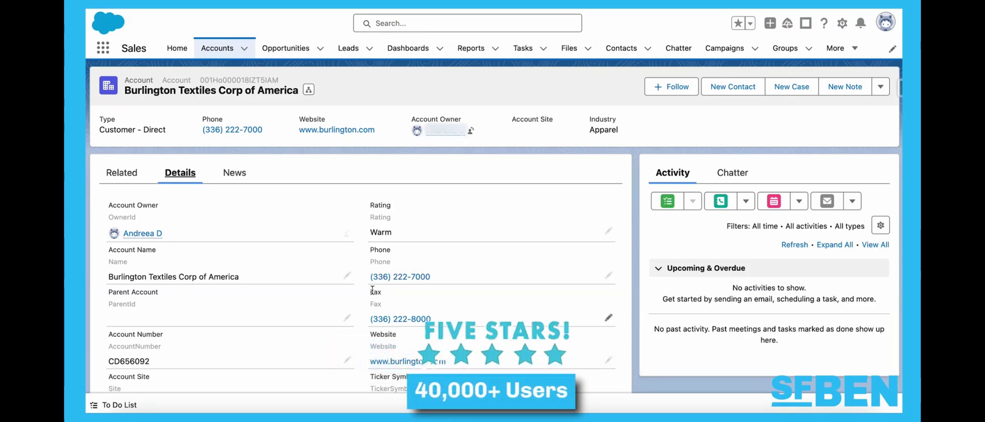
Examine the API names shown under the field labels in the Burlington Textiles account details, including Account Number and the revenue fields.
{"action": "scroll", "coordinate": [361, 300], "scroll_direction": "down", "scroll_amount": 3}
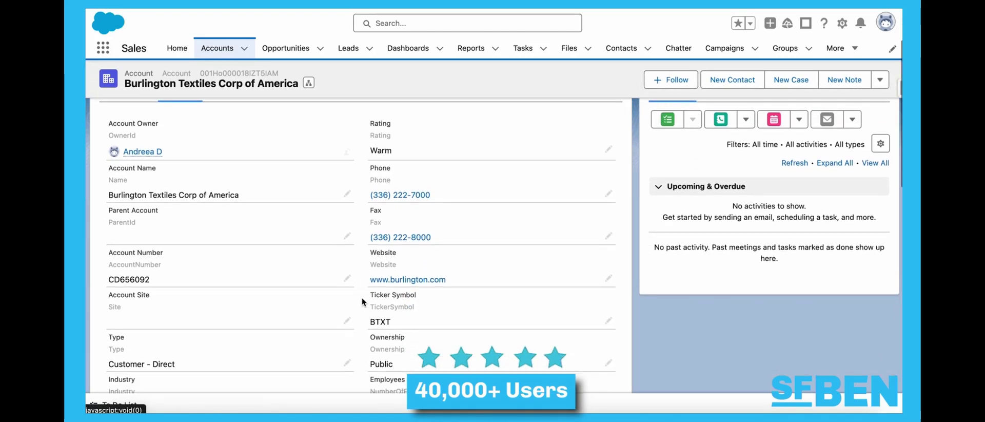
{"action": "left_click", "coordinate": [158, 263]}
{"action": "left_click_drag", "start_coordinate": [158, 264], "coordinate": [103, 264]}
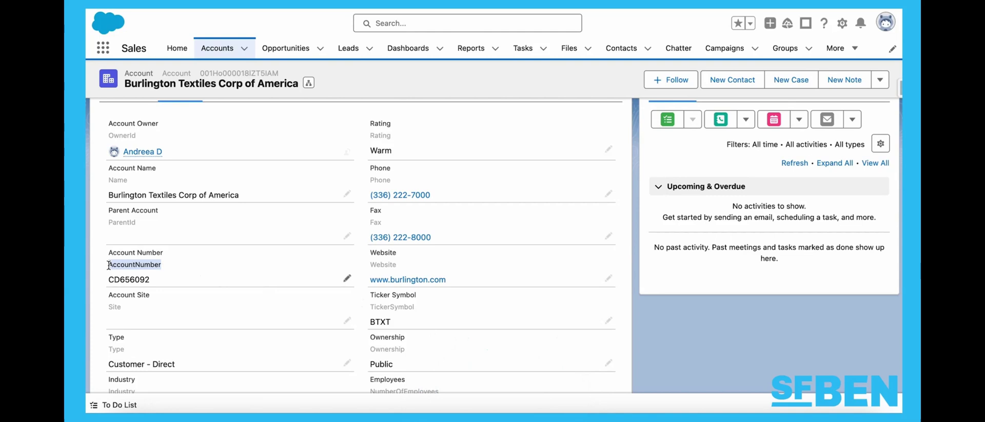
{"action": "left_click", "coordinate": [180, 265]}
{"action": "scroll", "coordinate": [180, 266], "scroll_direction": "down", "scroll_amount": 3}
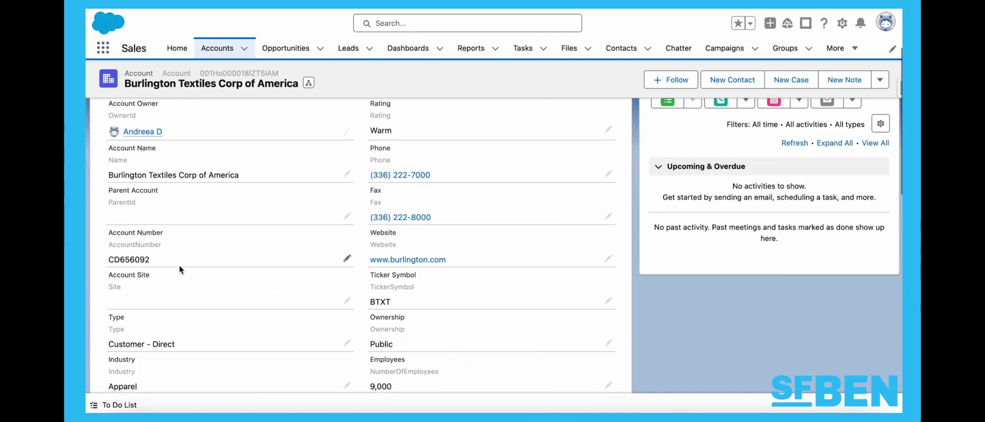
{"action": "scroll", "coordinate": [180, 266], "scroll_direction": "down", "scroll_amount": 2}
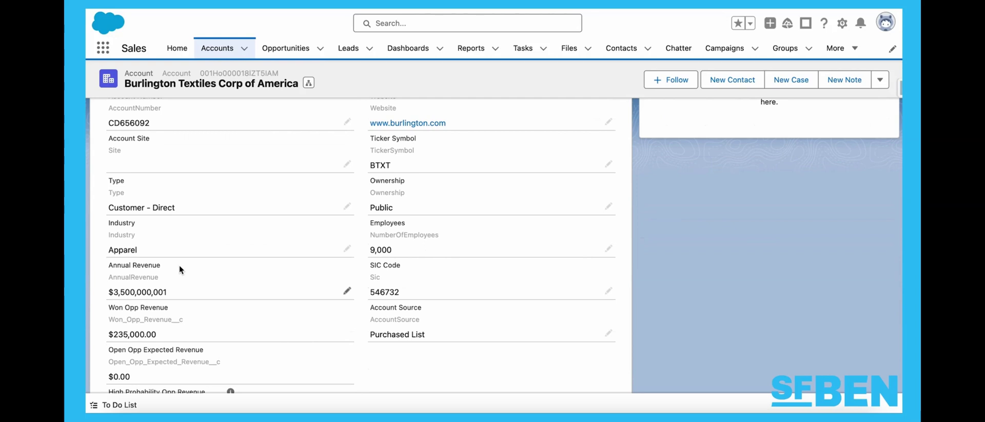
{"action": "scroll", "coordinate": [180, 266], "scroll_direction": "down", "scroll_amount": 2}
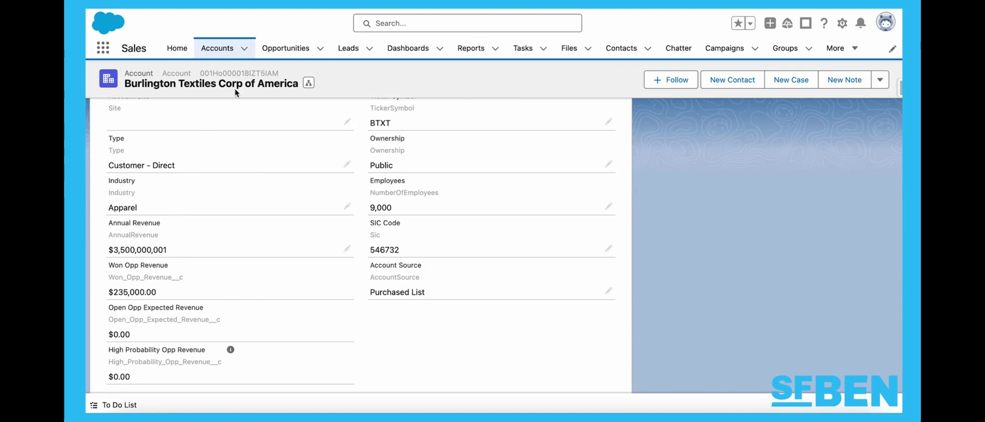
Select the record ID shown above the Burlington Textiles account name.
{"action": "double_click", "coordinate": [275, 75]}
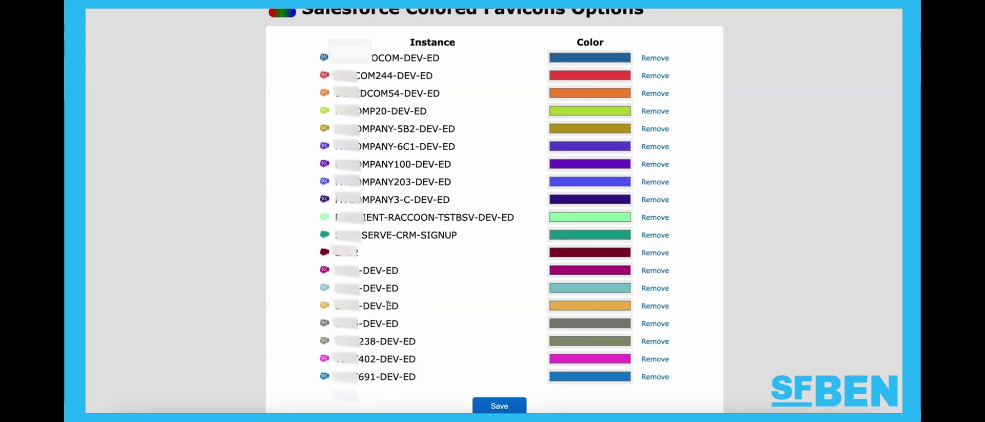
In the Salesforce Colored Favicons options, change the purple colour of the COMPANY100-DEV-ED instance to green.
{"action": "left_click", "coordinate": [601, 165]}
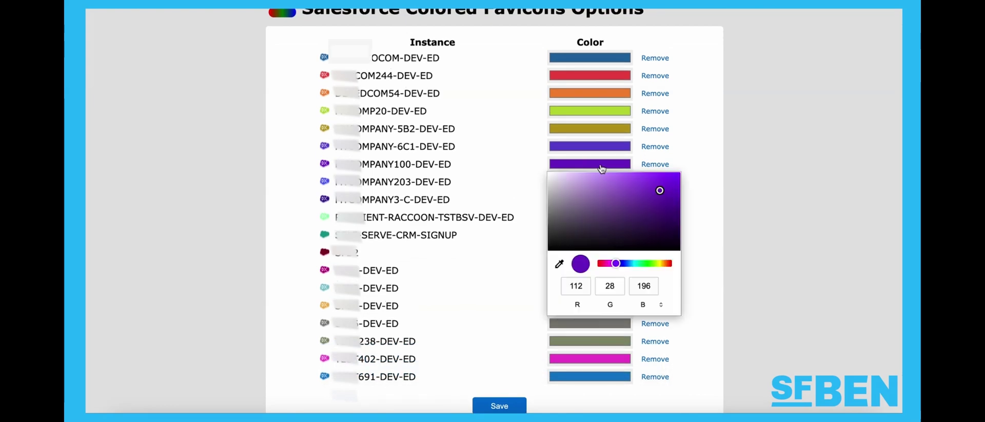
{"action": "left_click", "coordinate": [608, 207]}
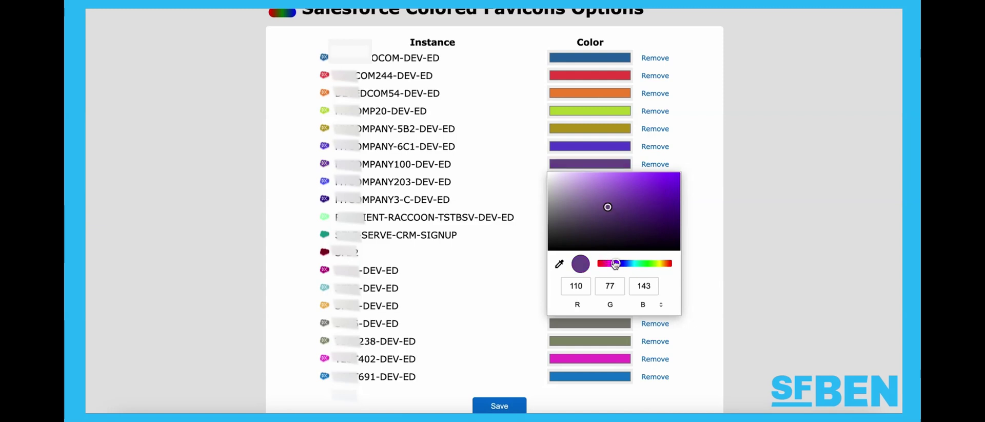
{"action": "left_click_drag", "start_coordinate": [616, 264], "coordinate": [638, 263]}
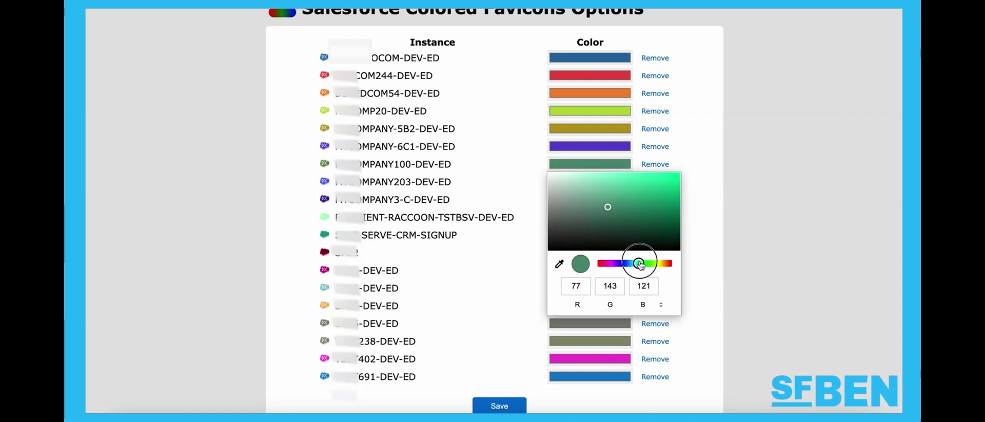
{"action": "left_click", "coordinate": [624, 235]}
{"action": "left_click", "coordinate": [721, 255]}
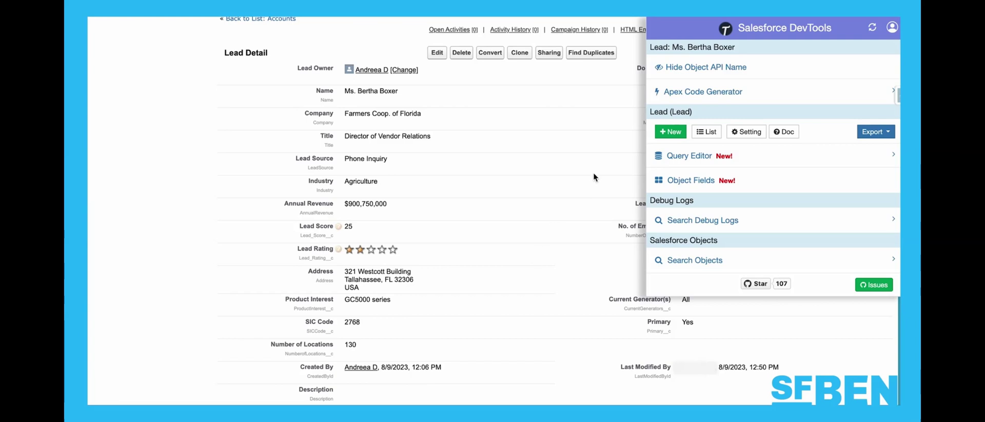
Hide and show the lead's field API names with Salesforce DevTools, and view the Apex code generated for the lead.
{"action": "left_click", "coordinate": [682, 67]}
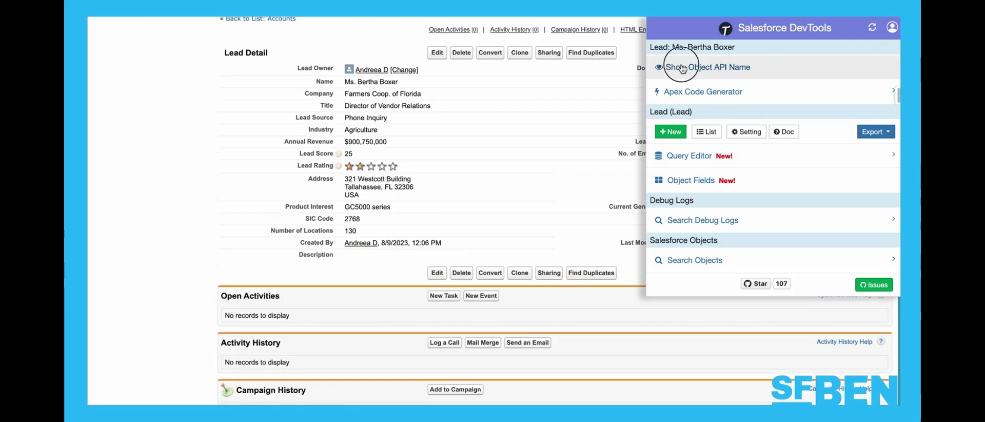
{"action": "left_click", "coordinate": [682, 68]}
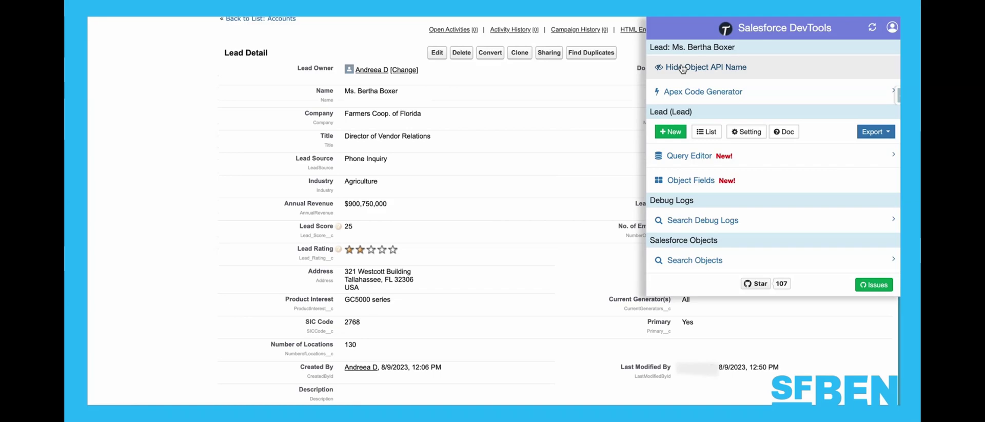
{"action": "left_click", "coordinate": [683, 92]}
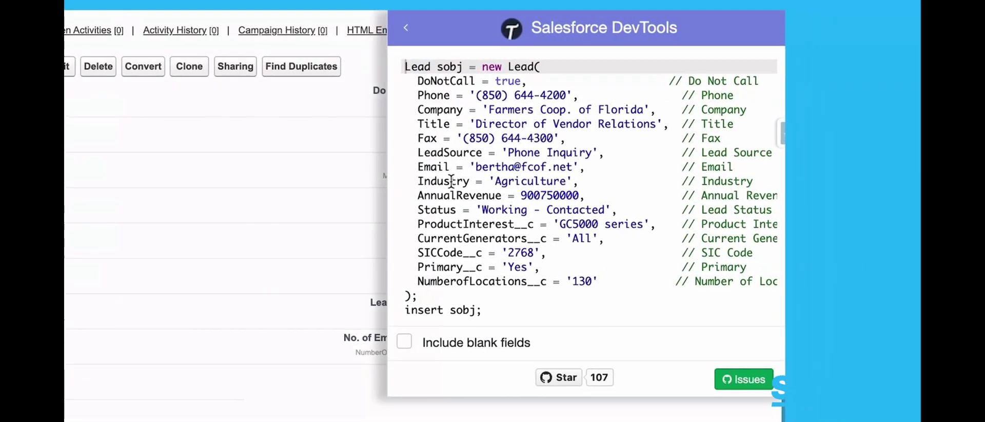
{"action": "left_click", "coordinate": [316, 29]}
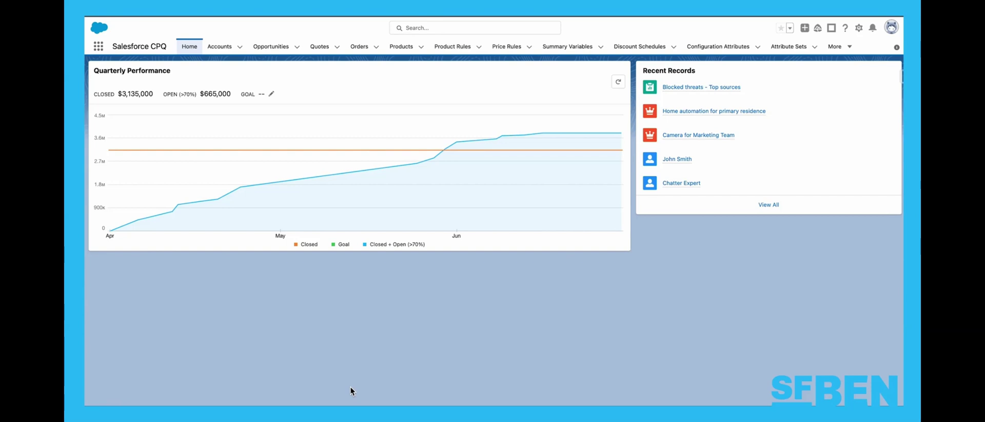
Go to Salesforce Setup and show the code coverage section of Salesforce Advanced Code Searcher.
{"action": "left_click", "coordinate": [861, 29]}
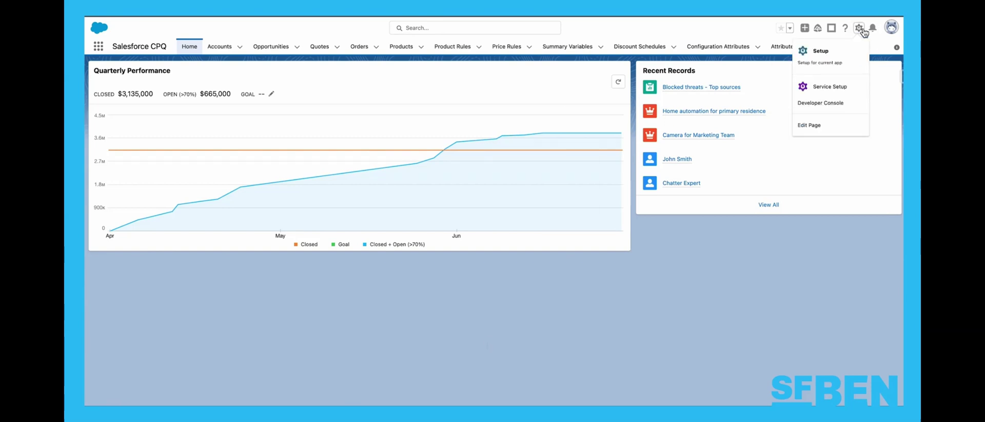
{"action": "left_click", "coordinate": [835, 55]}
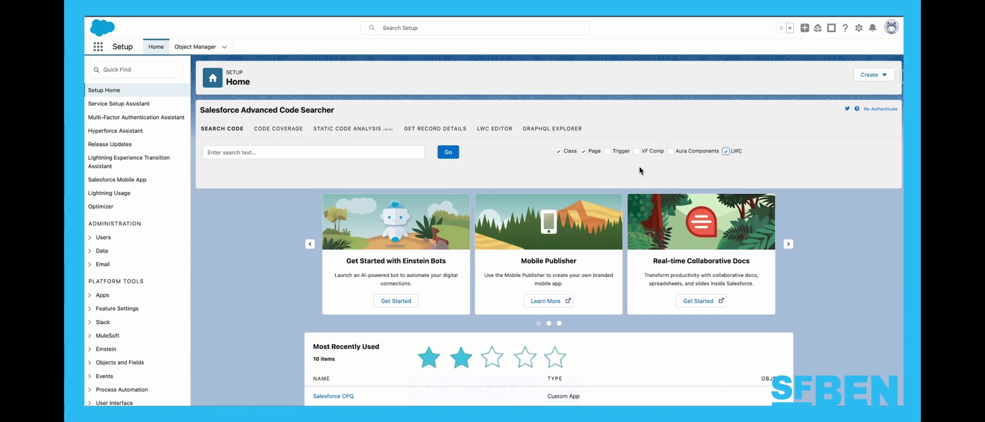
{"action": "left_click", "coordinate": [280, 131]}
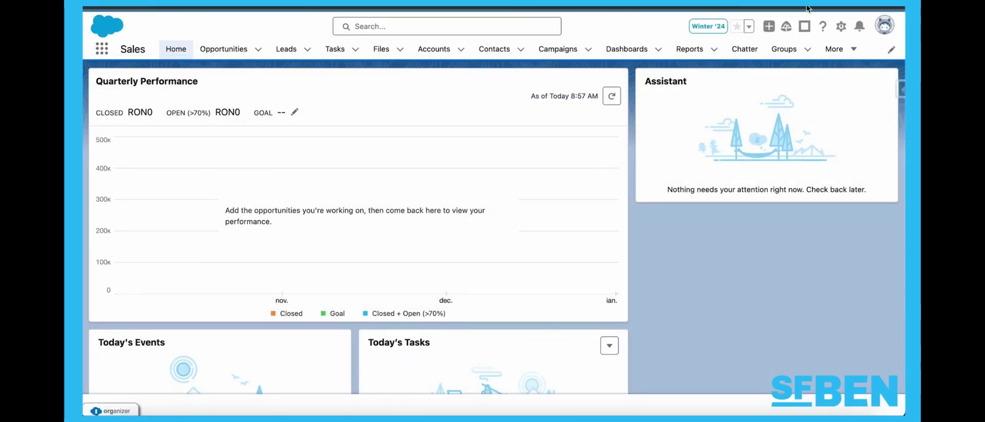
In ORGanizer, set the SFB2-DEV-ED org's label to "Winter '24 new" and its icon colour to purple.
{"action": "left_click", "coordinate": [759, 123]}
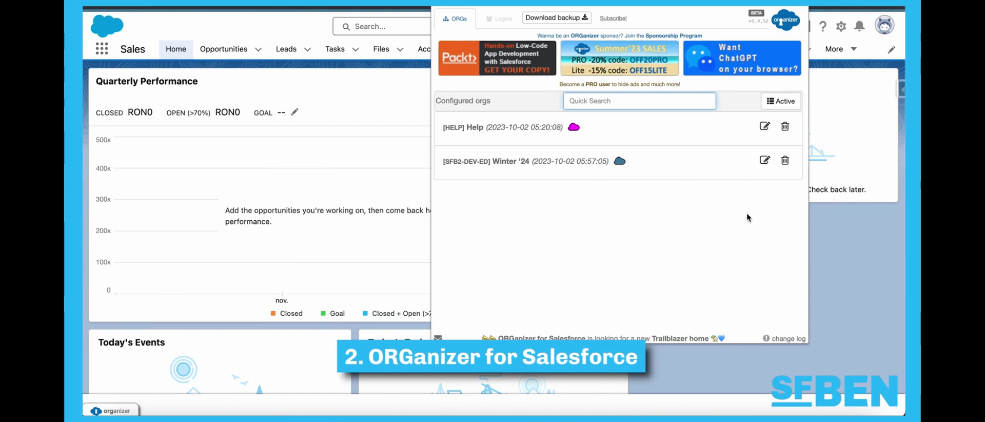
{"action": "left_click", "coordinate": [764, 161]}
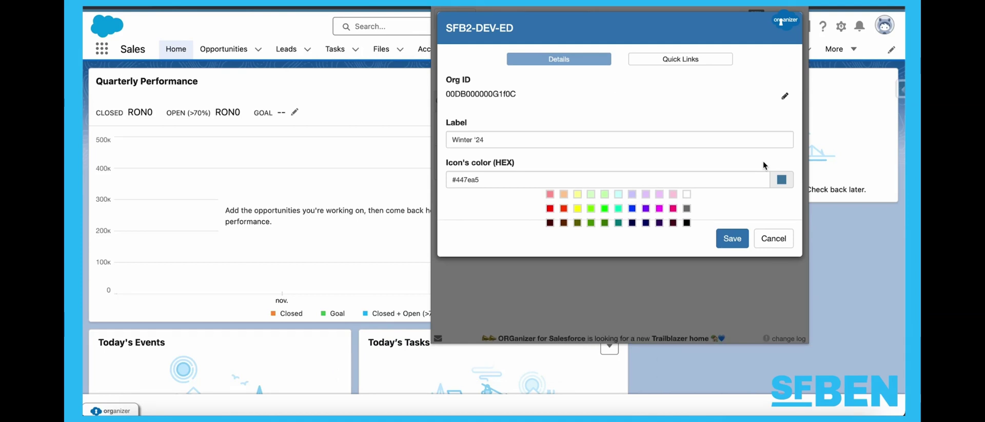
{"action": "left_click", "coordinate": [609, 139]}
{"action": "type", "text": "ne"}
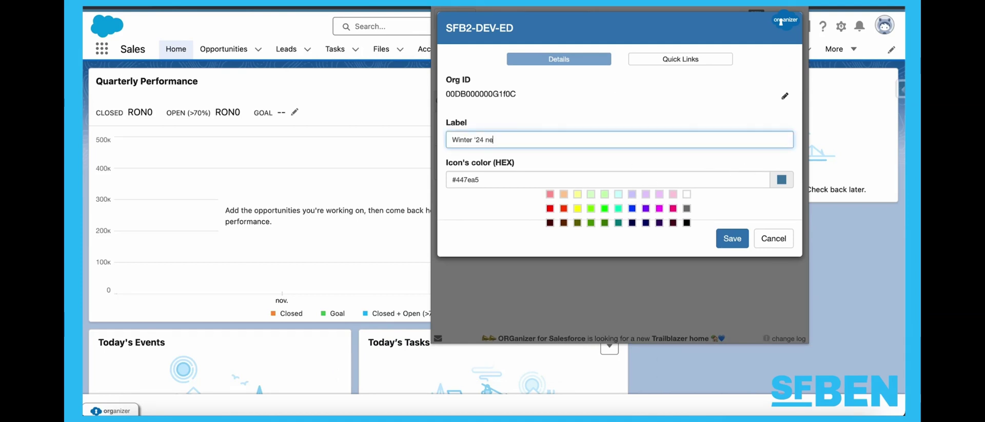
{"action": "type", "text": "w"}
{"action": "left_click", "coordinate": [646, 208]}
View the quick links section of the SFB2-DEV-ED org and save the org's settings.
{"action": "left_click", "coordinate": [667, 60]}
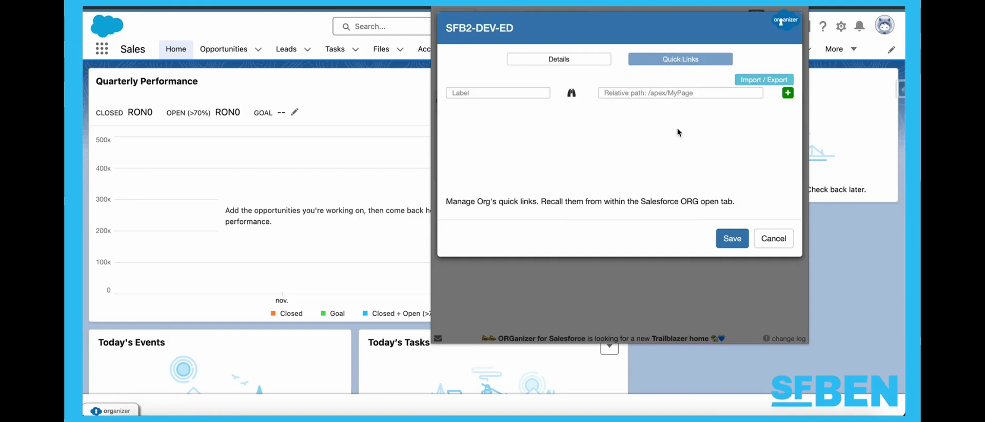
{"action": "left_click", "coordinate": [731, 237]}
{"action": "left_click", "coordinate": [824, 235]}
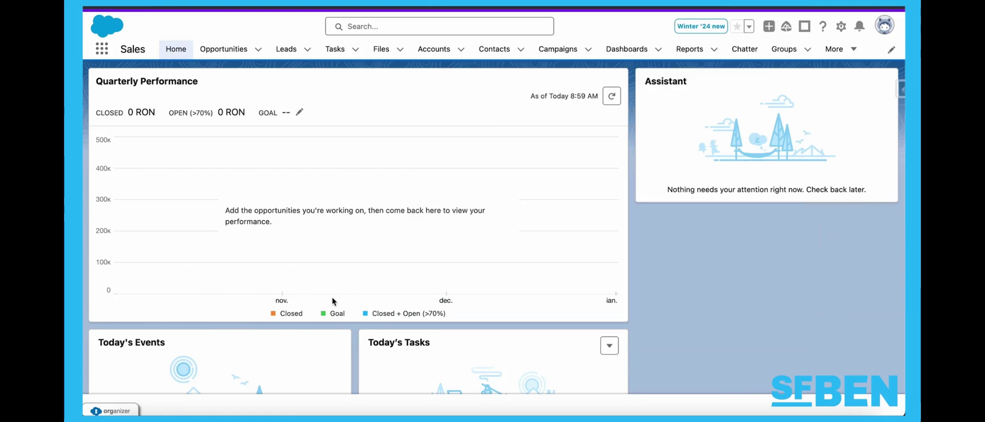
Open the ORGanizer Quick Console home for the current org.
{"action": "mouse_move", "coordinate": [110, 410]}
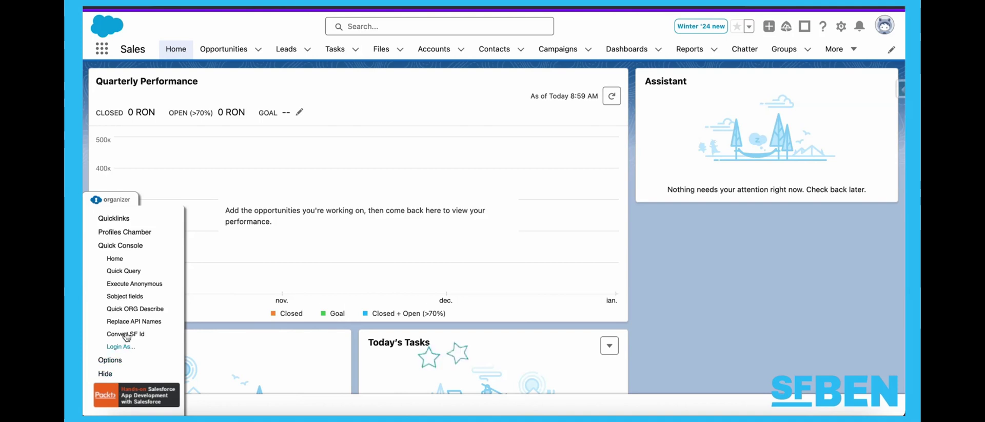
{"action": "left_click", "coordinate": [128, 260]}
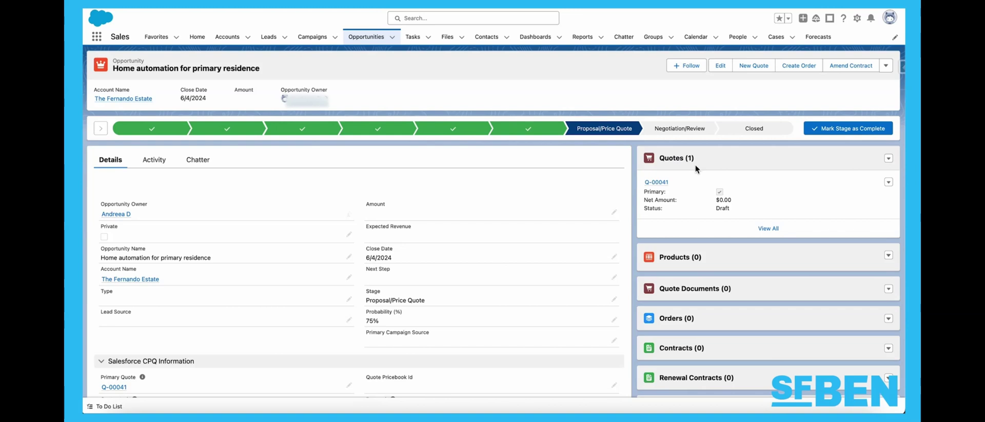
Open Salesforce Inspector on the Home automation opportunity and examine its data export, import, limits and metadata actions.
{"action": "left_click", "coordinate": [901, 66]}
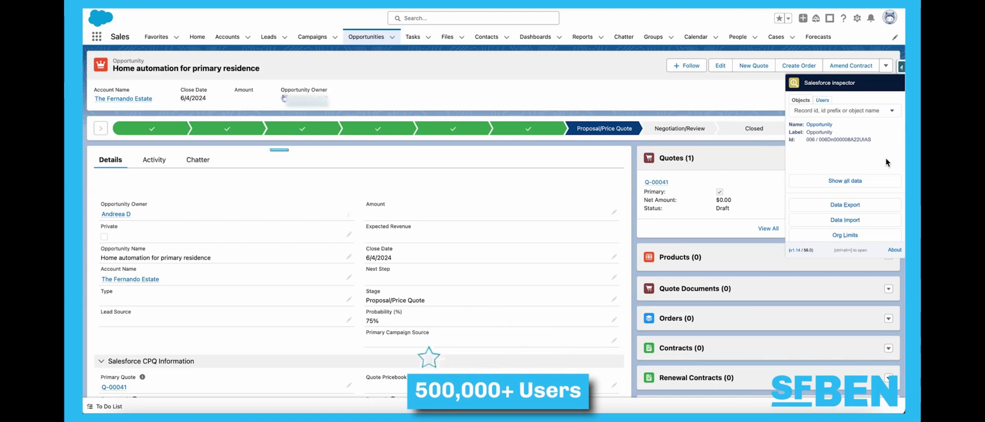
{"action": "scroll", "coordinate": [885, 160], "scroll_direction": "down", "scroll_amount": 3}
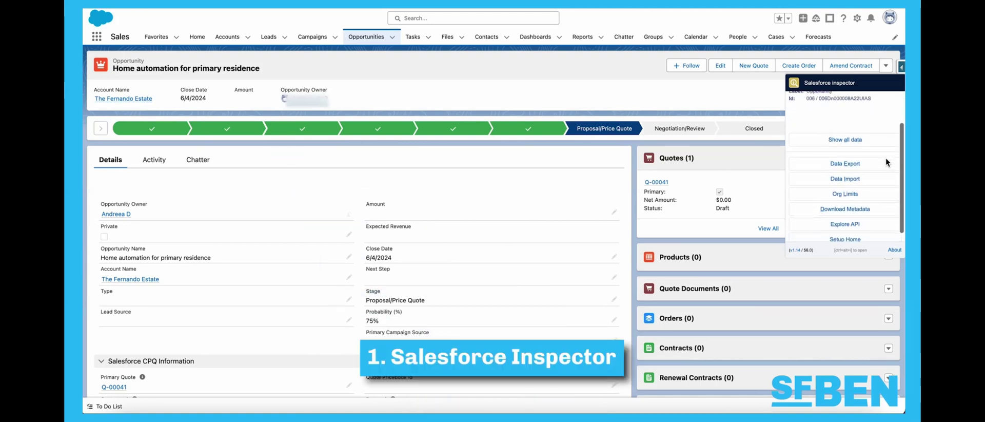
{"action": "scroll", "coordinate": [885, 158], "scroll_direction": "up", "scroll_amount": 1}
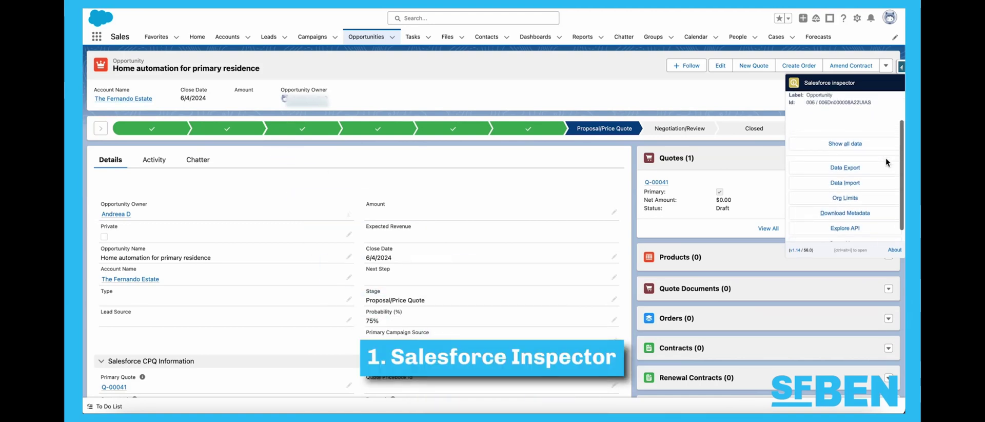
{"action": "scroll", "coordinate": [885, 188], "scroll_direction": "up", "scroll_amount": 1}
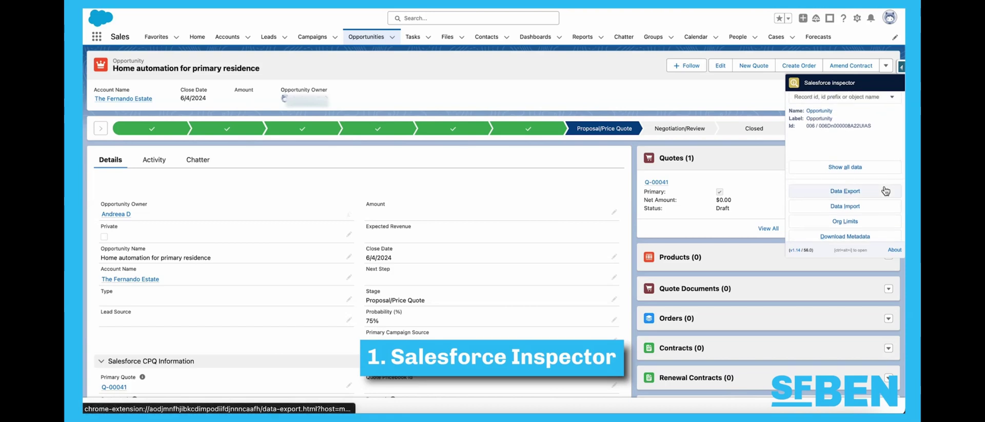
Browse the object suggestions in Salesforce Inspector, check the current user's details, and return to the opportunity's object details.
{"action": "left_click", "coordinate": [871, 100]}
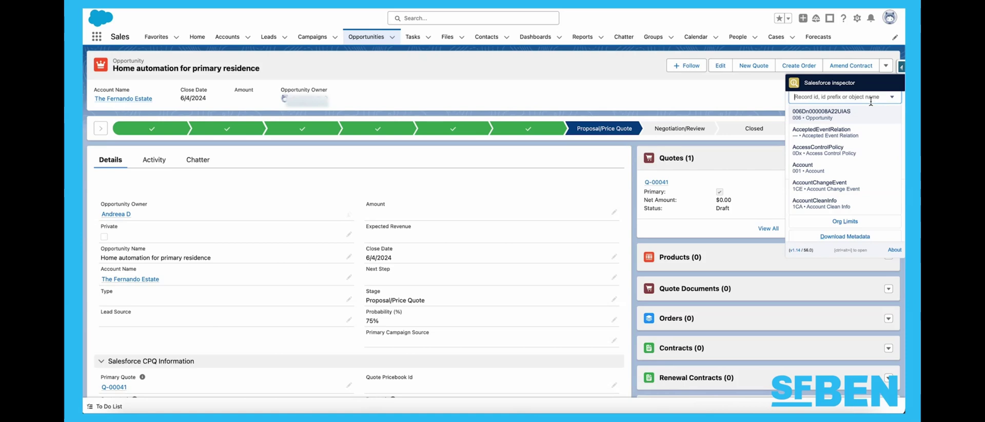
{"action": "scroll", "coordinate": [867, 159], "scroll_direction": "down", "scroll_amount": 1}
{"action": "scroll", "coordinate": [867, 159], "scroll_direction": "up", "scroll_amount": 1}
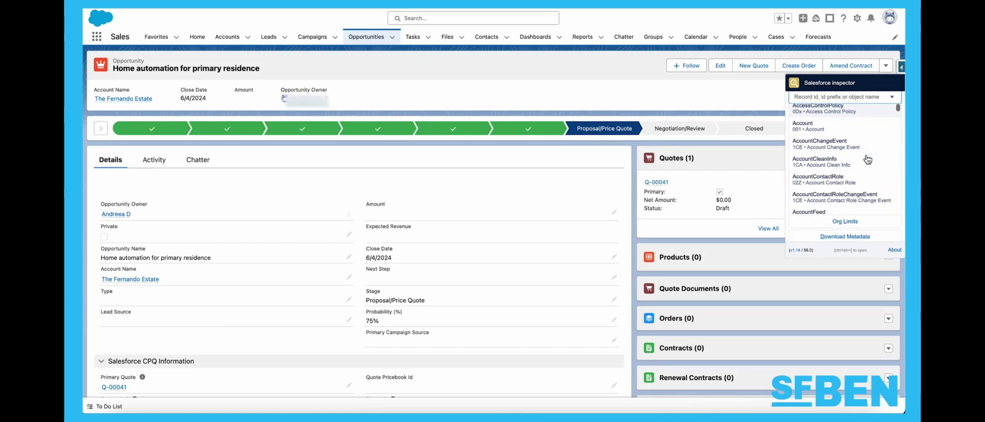
{"action": "left_click", "coordinate": [866, 87]}
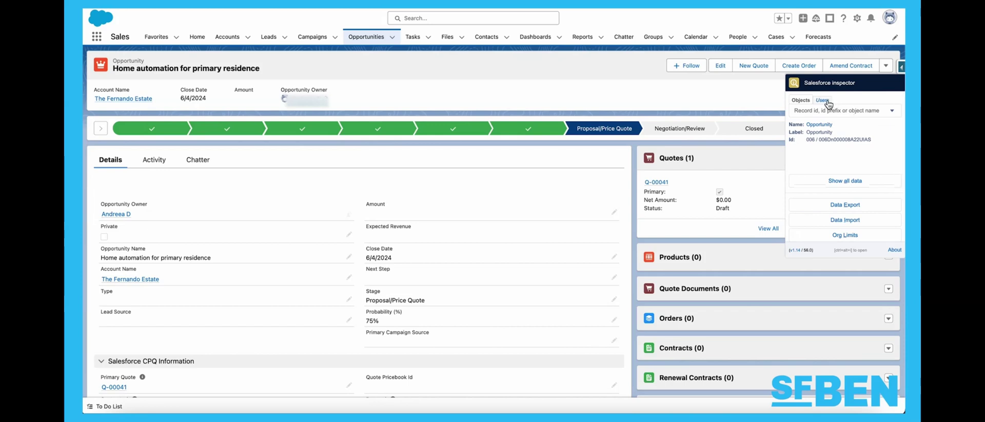
{"action": "left_click", "coordinate": [827, 101]}
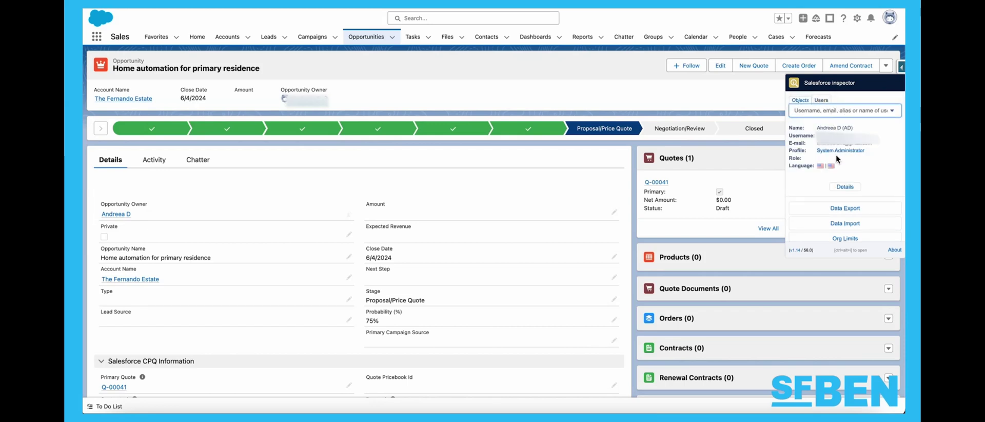
{"action": "left_click", "coordinate": [810, 103]}
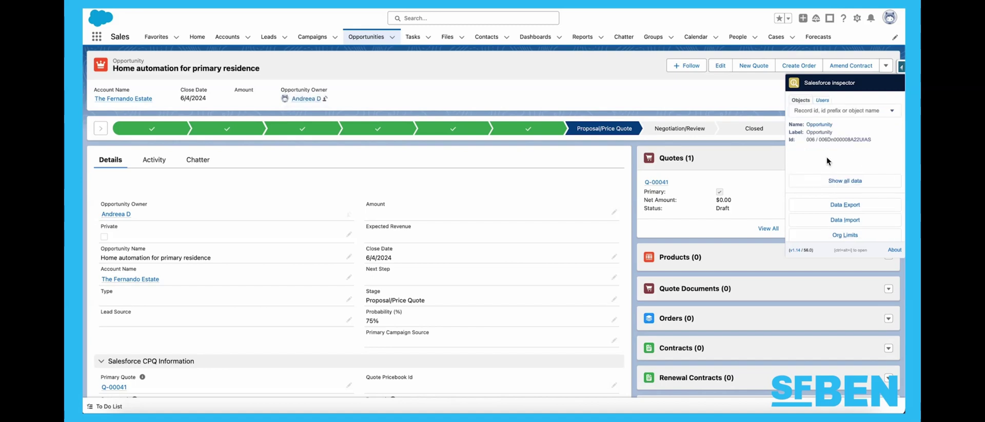
Show all data of the opportunity and open its Amount value for editing without saving.
{"action": "left_click", "coordinate": [839, 182]}
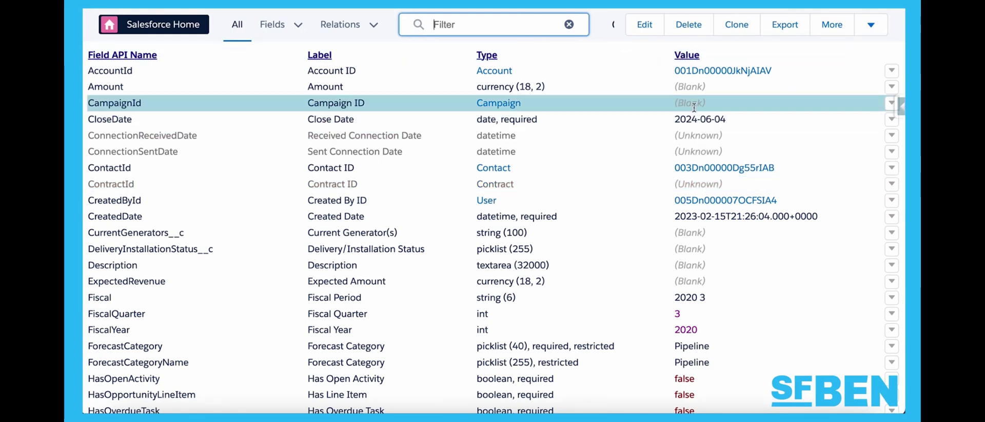
{"action": "double_click", "coordinate": [700, 88]}
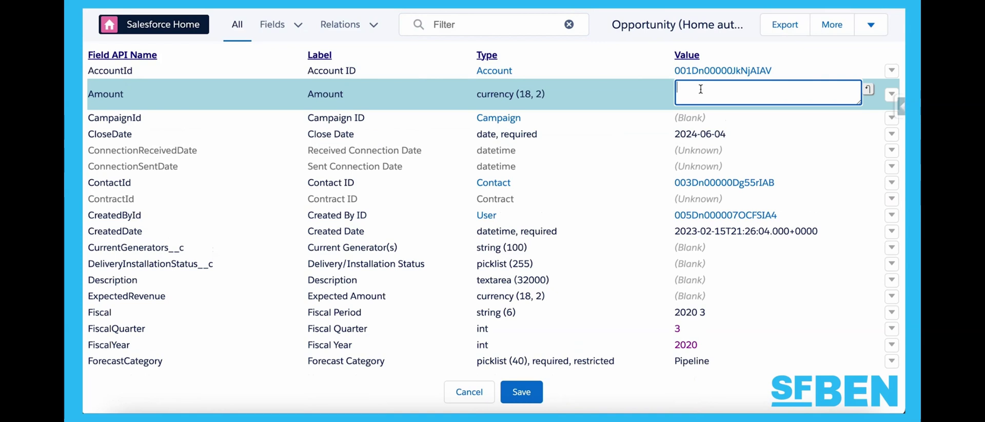
{"action": "left_click", "coordinate": [483, 398]}
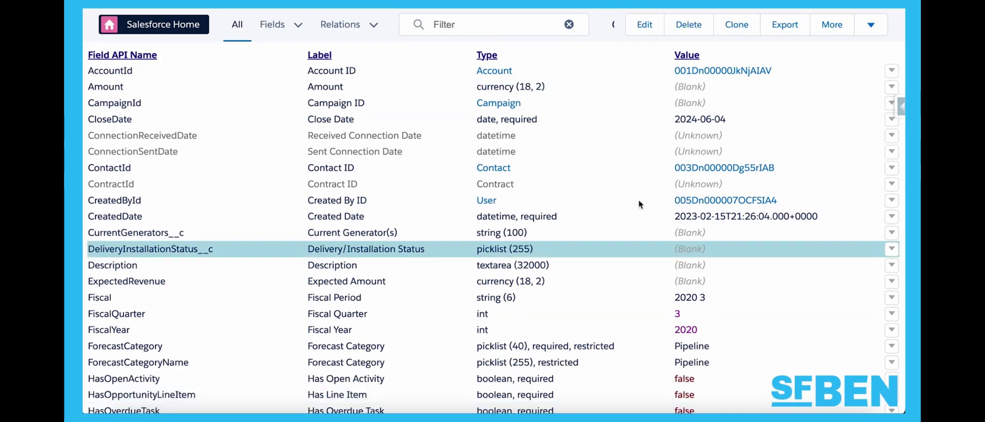
Show all data of the contact linked in the opportunity's ContactId field.
{"action": "left_click", "coordinate": [682, 170]}
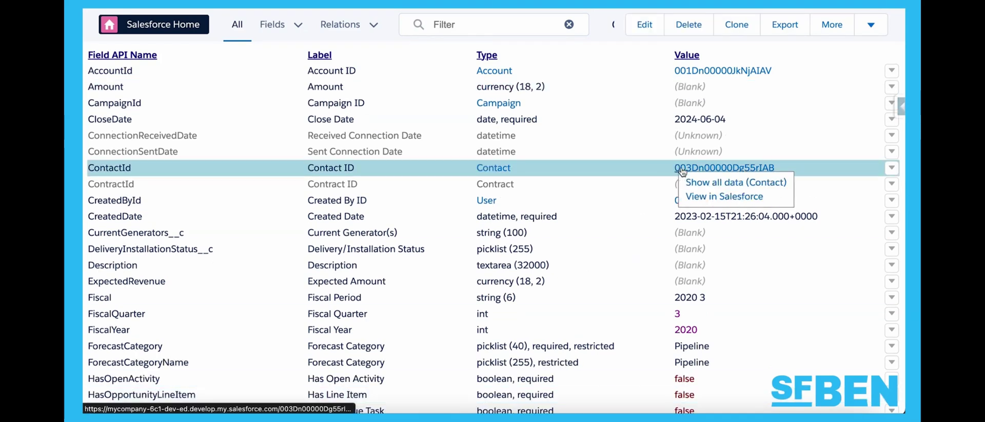
{"action": "left_click", "coordinate": [696, 186]}
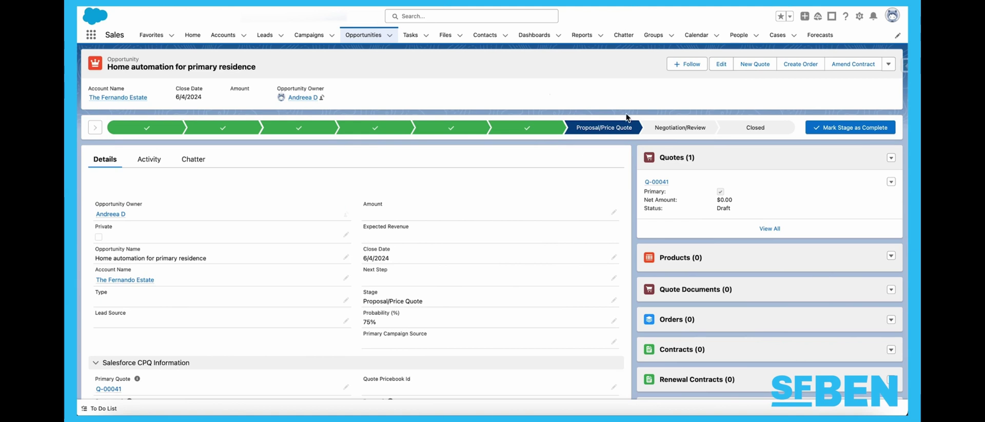
Search the Salesforce Inspector shortcuts for "deployme" on the opportunity, and view the current user's details and permission set options.
{"action": "left_click", "coordinate": [904, 68]}
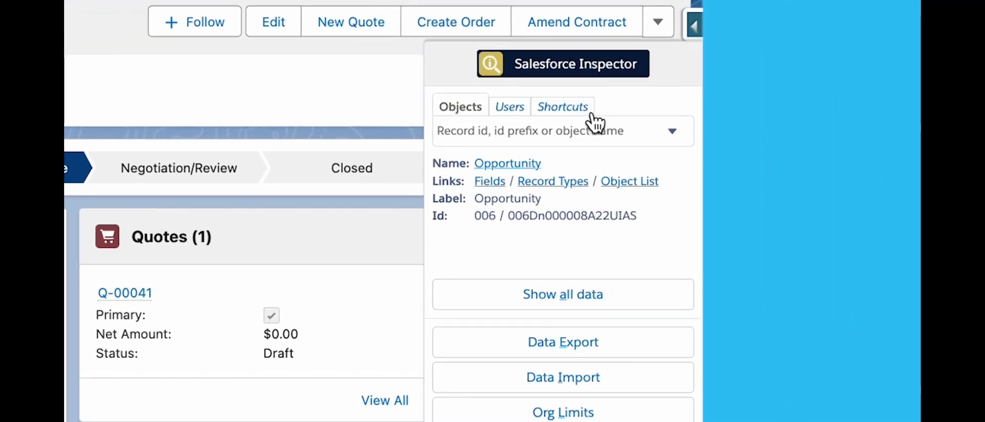
{"action": "left_click", "coordinate": [585, 115]}
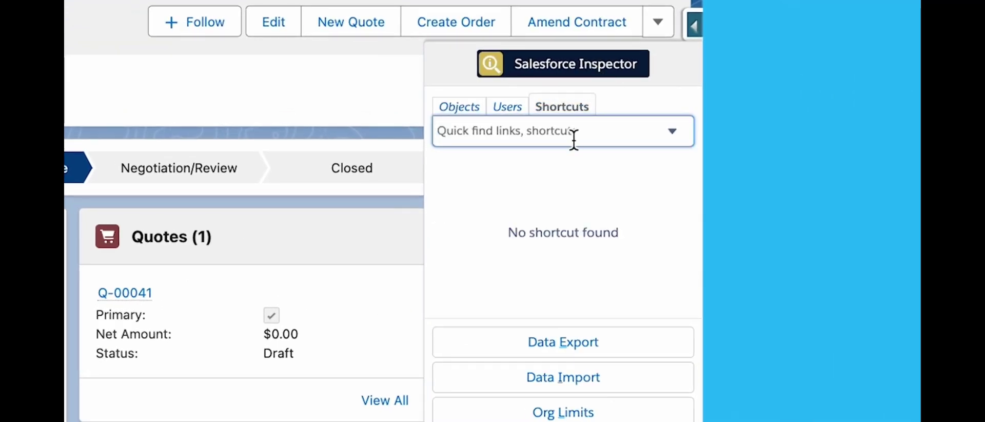
{"action": "type", "text": "deployme"}
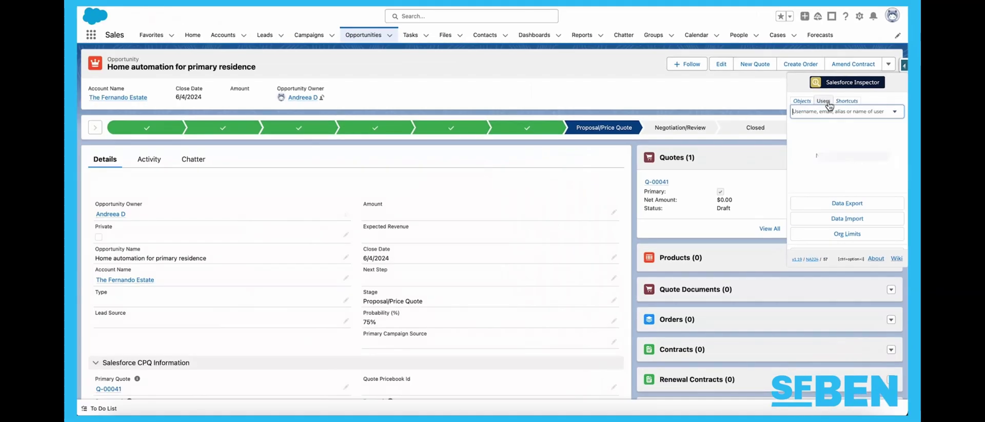
{"action": "left_click", "coordinate": [743, 103]}
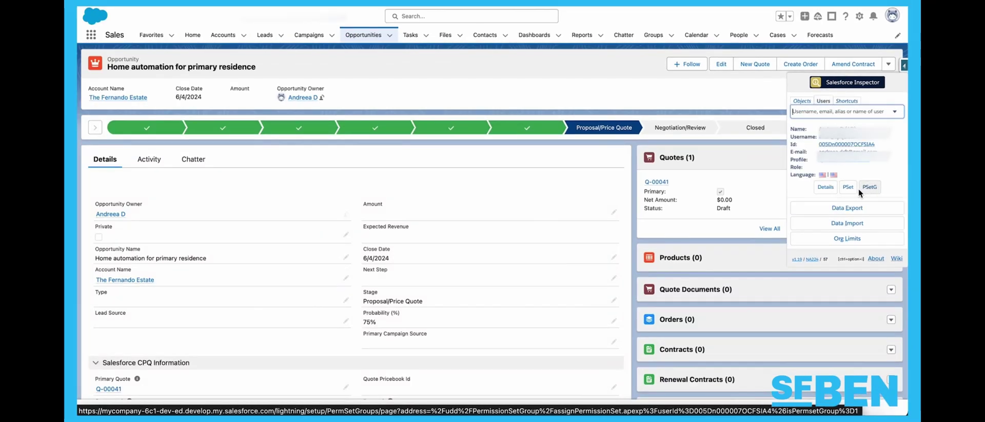
Open Data Export, run the query "select Id from Account", and show the options for the first returned account ID.
{"action": "left_click", "coordinate": [881, 207]}
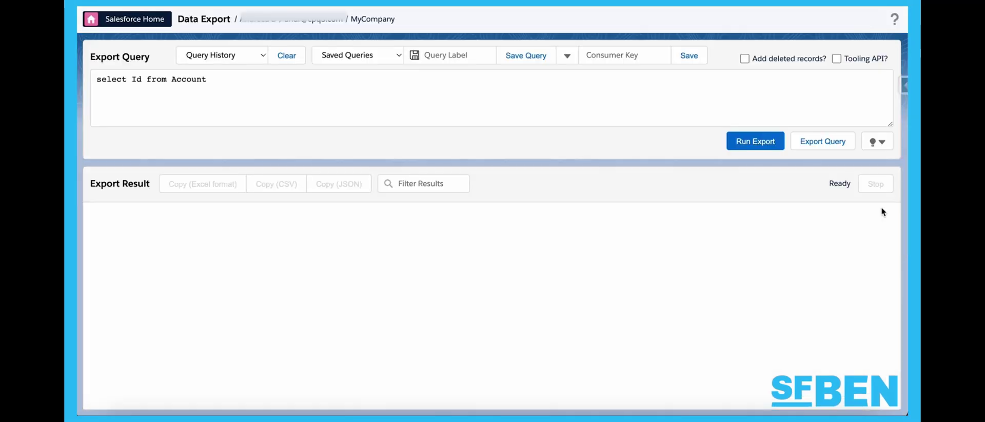
{"action": "left_click", "coordinate": [753, 143]}
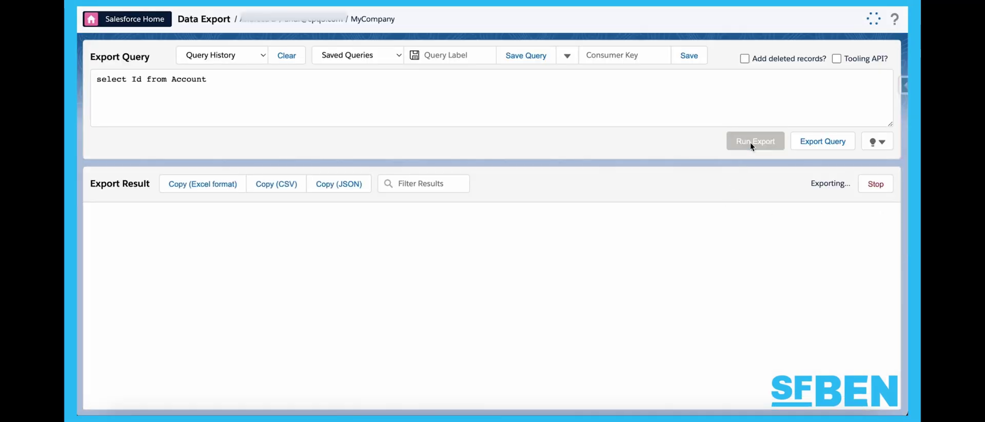
{"action": "left_click", "coordinate": [183, 228]}
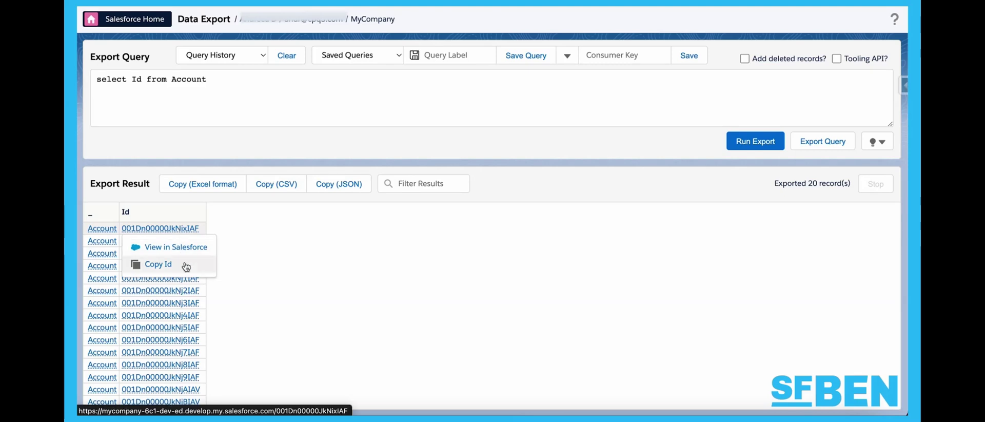